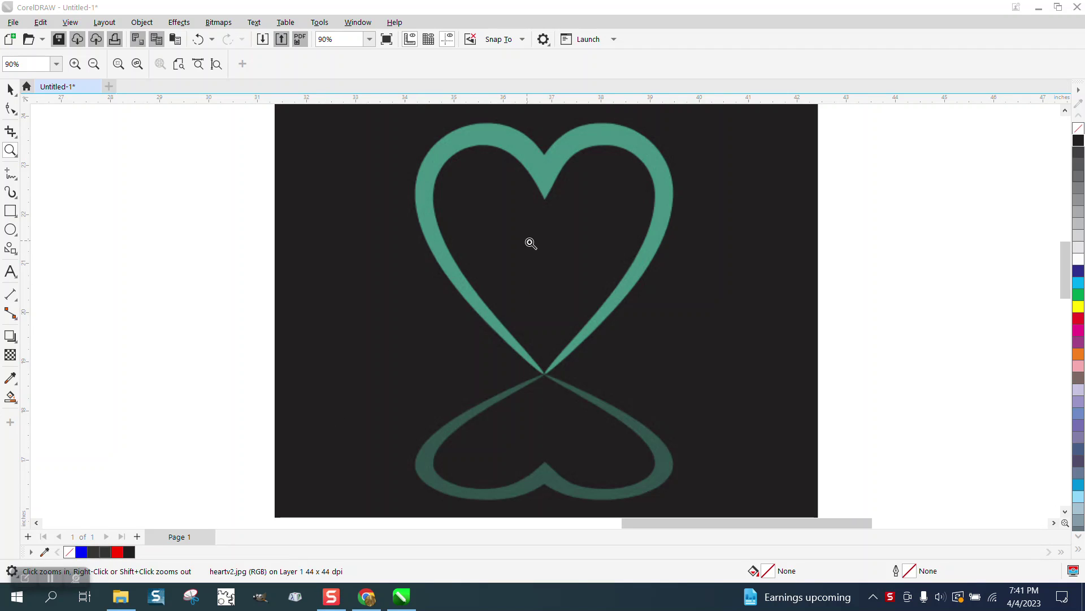
# Zoom in on the reference heart's top dip and its reflection, then zoom back out.
pyautogui.moveTo(534, 159); pyautogui.dragTo(577, 195)
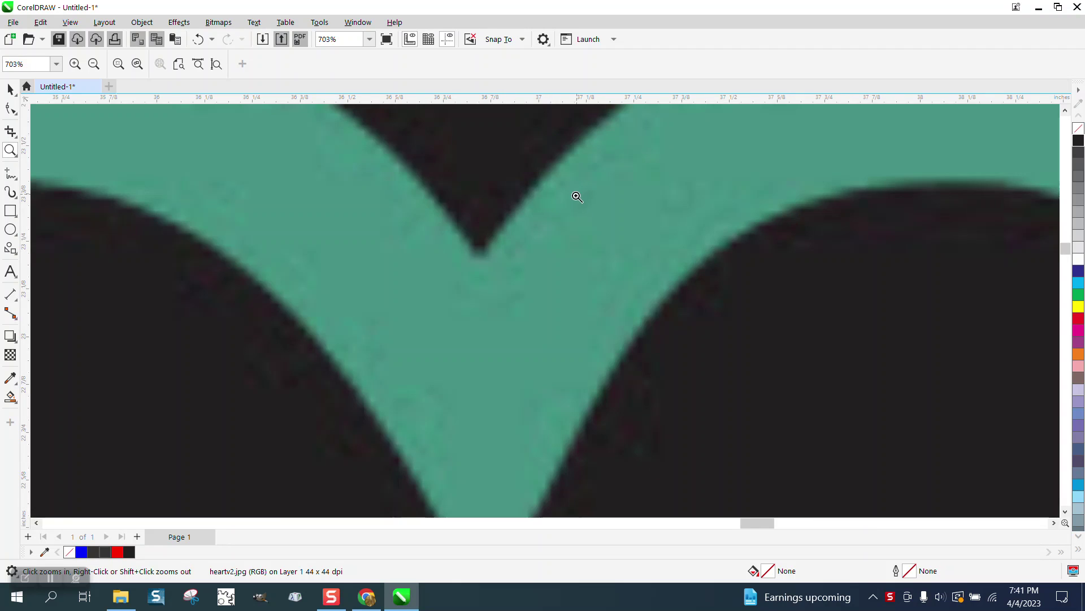
pyautogui.rightClick(542, 195)
pyautogui.rightClick(542, 195)
pyautogui.rightClick(542, 195)
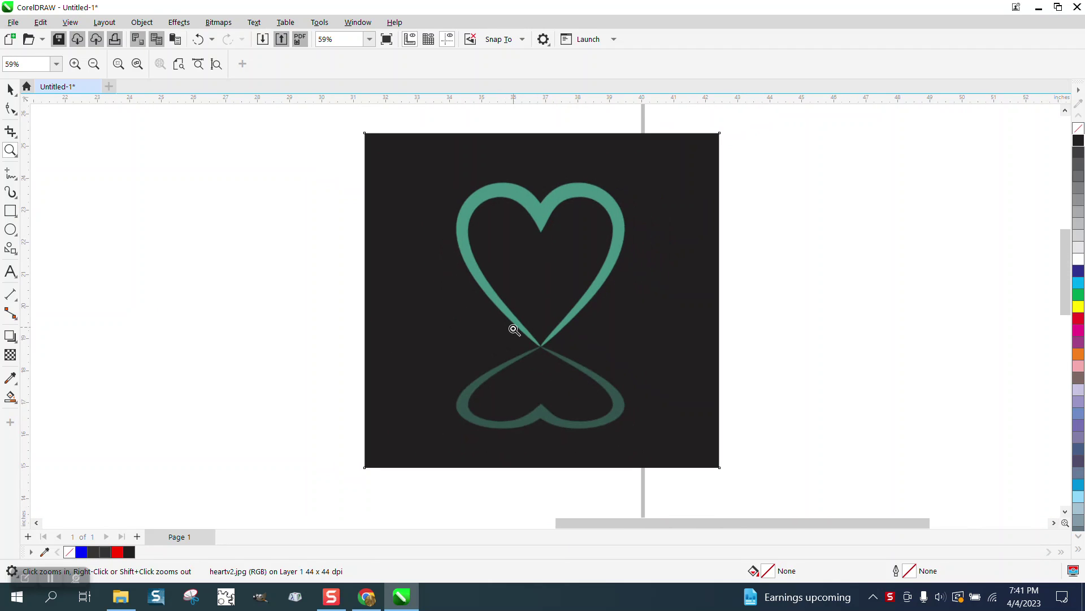
pyautogui.moveTo(497, 321); pyautogui.dragTo(652, 470)
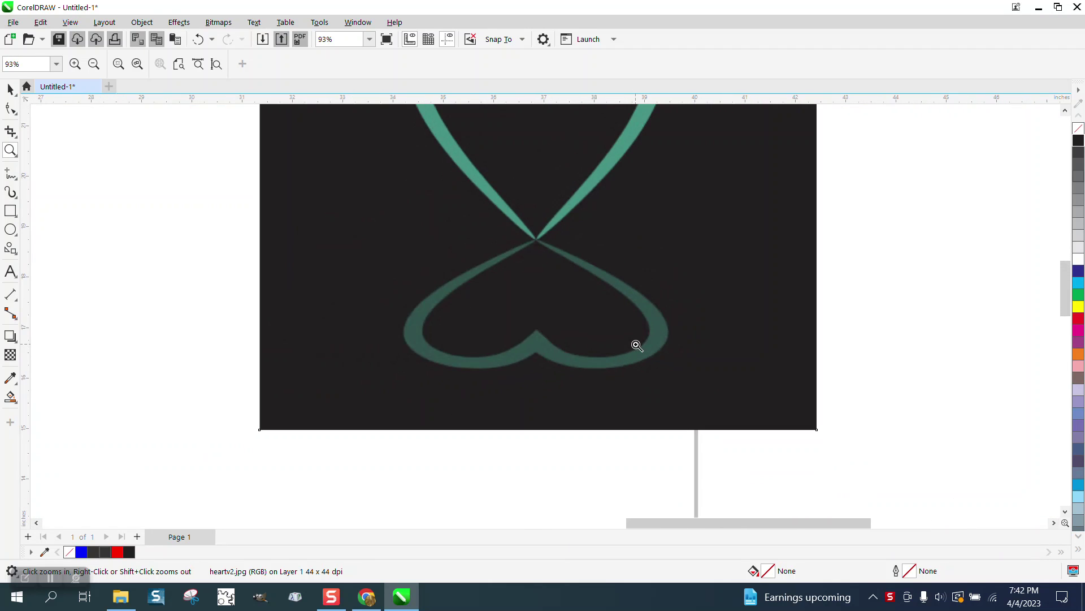
pyautogui.rightClick(637, 345)
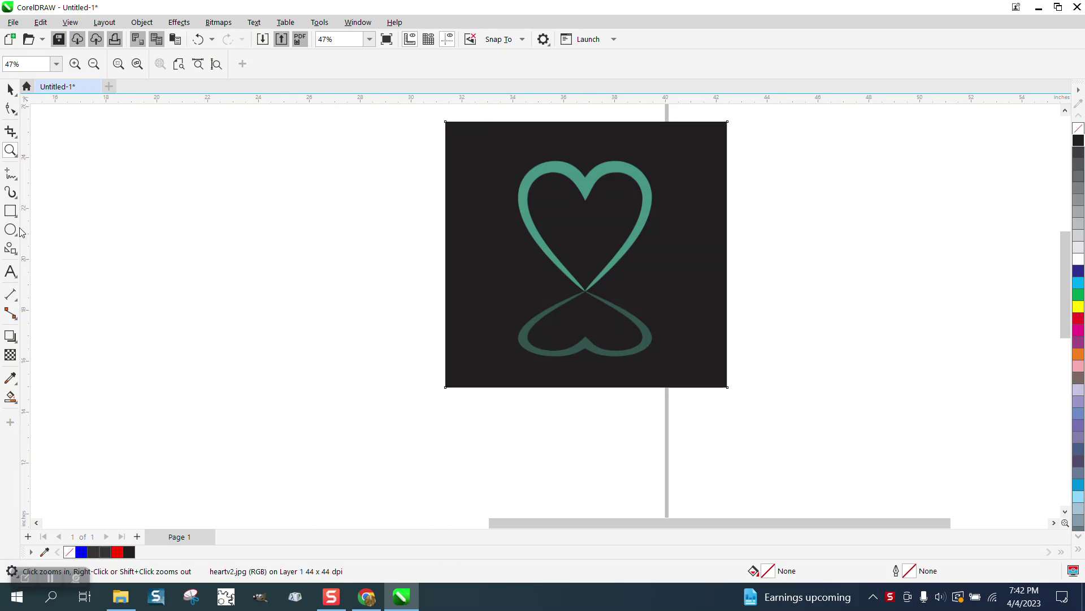
# Draw a heart Common Shape to the left of the reference image.
pyautogui.click(17, 254)
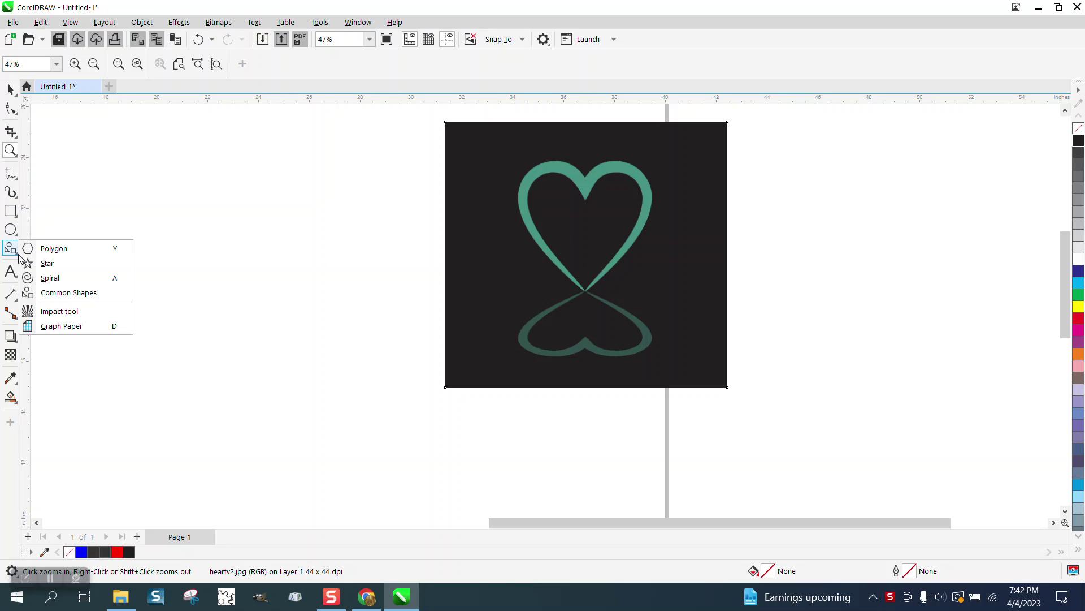
pyautogui.click(64, 294)
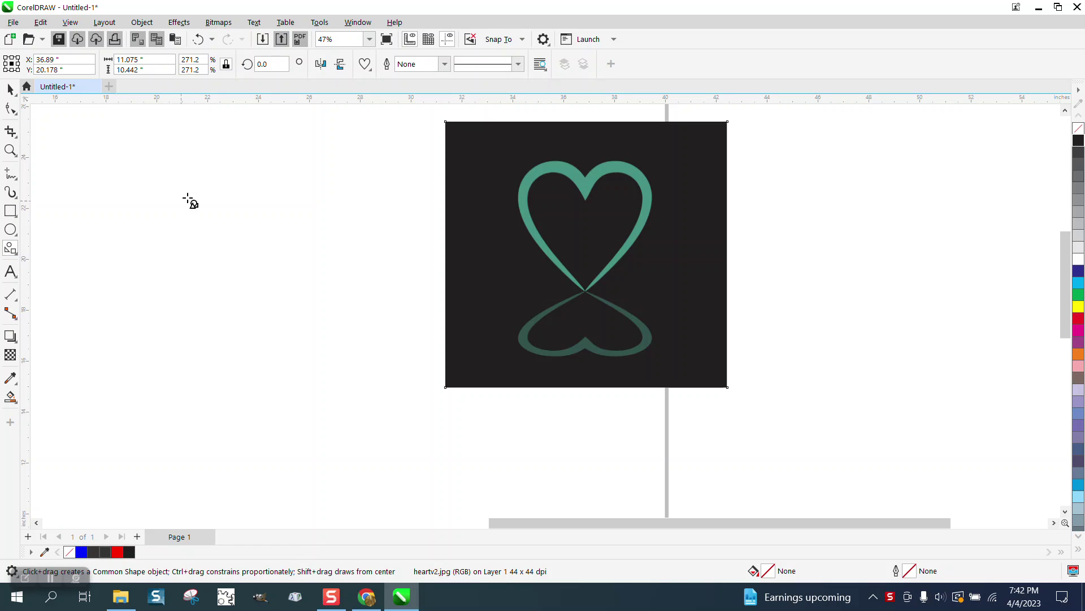
pyautogui.moveTo(385, 166); pyautogui.dragTo(205, 335)
pyautogui.click(10, 89)
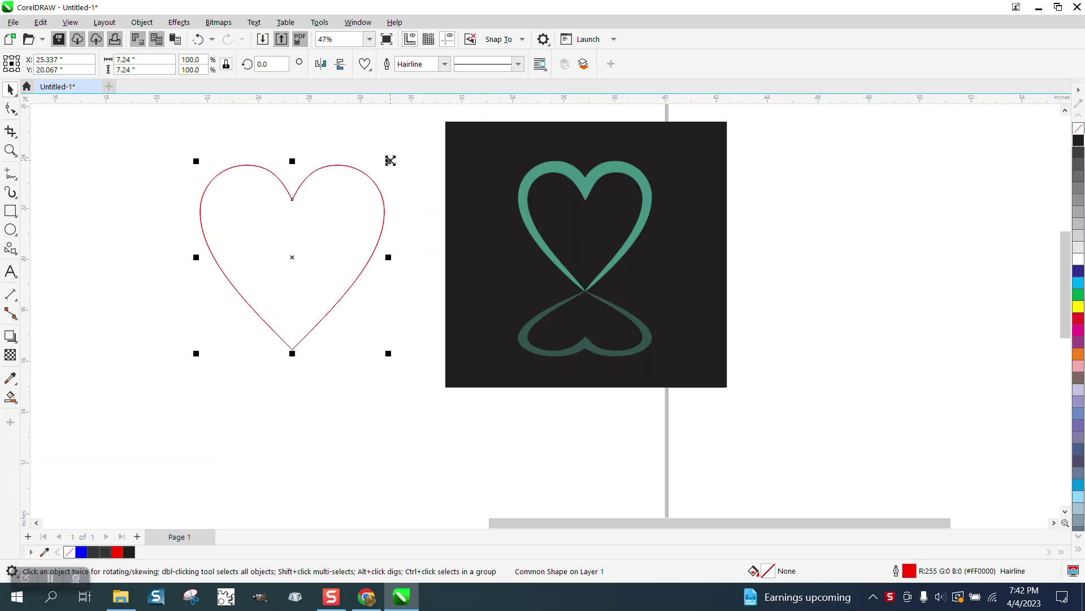
# Make an 89% inner copy of the heart and align both hearts at their bottoms.
pyautogui.moveTo(388, 161); pyautogui.dragTo(387, 171)
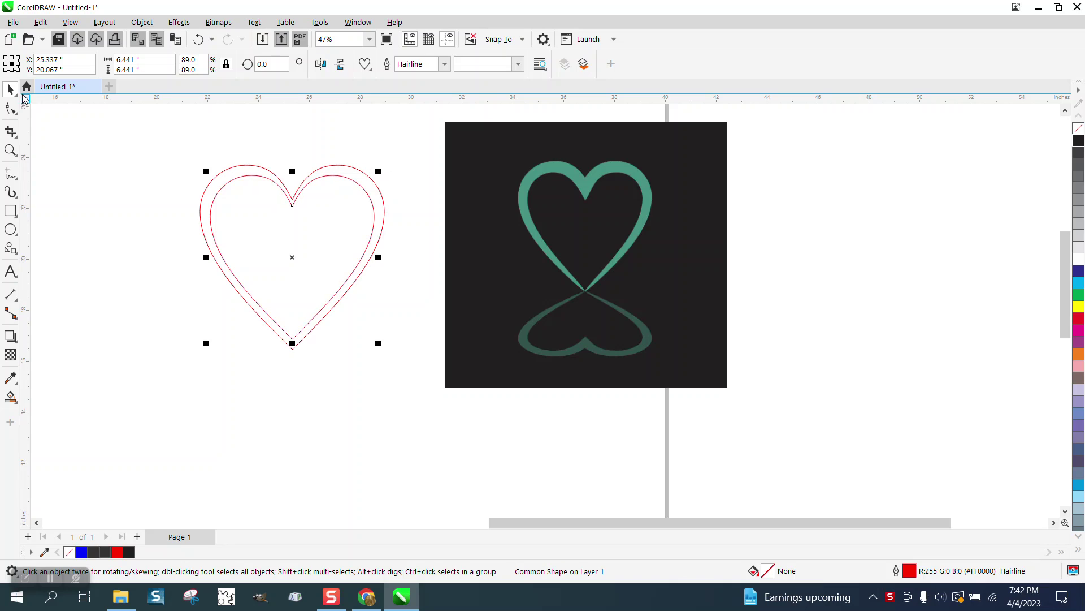
pyautogui.moveTo(171, 149); pyautogui.dragTo(421, 369)
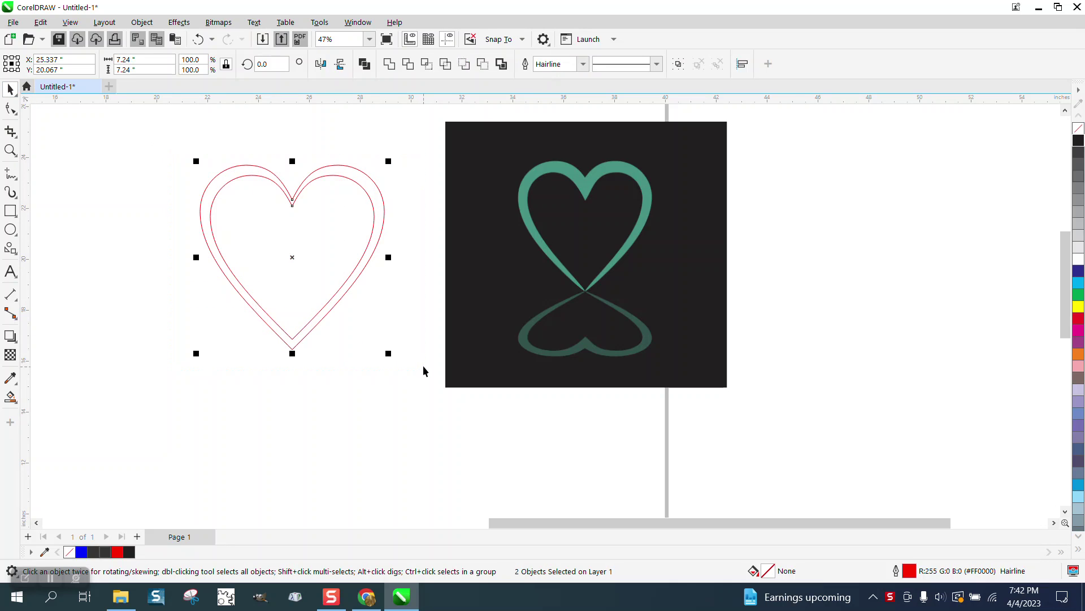
pyautogui.press('b')
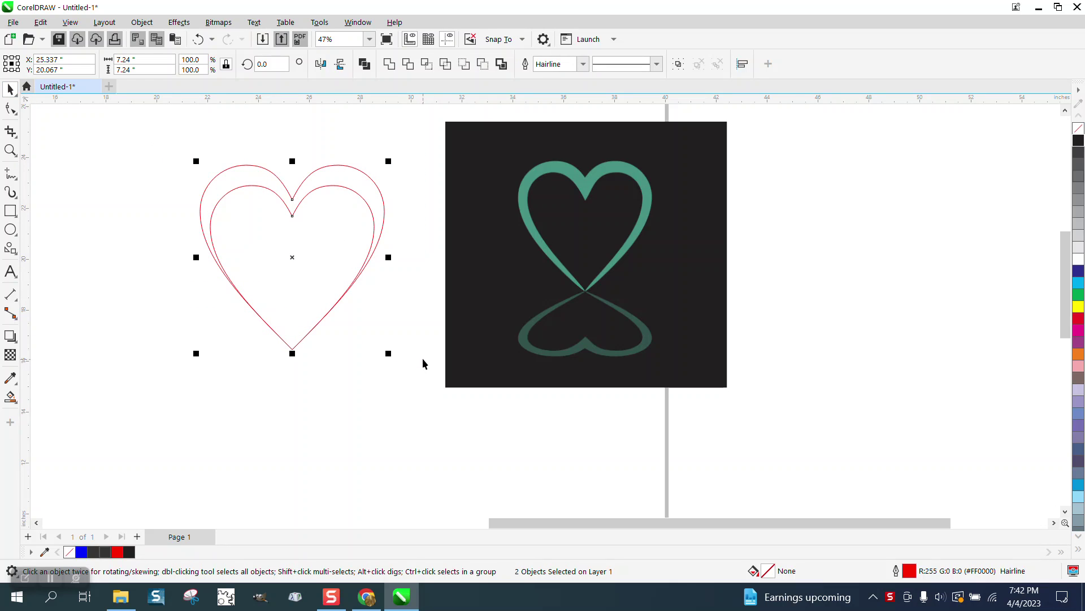
pyautogui.click(410, 310)
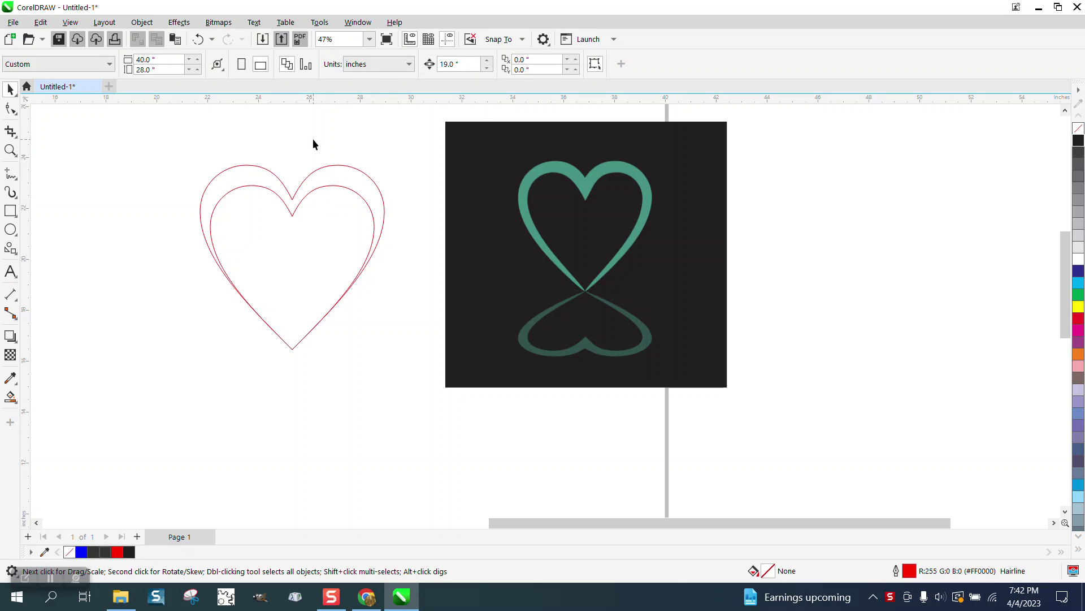
# Set the nudge distance to 0.01" and nudge the inner heart upward.
pyautogui.click(462, 64)
pyautogui.doubleClick(462, 65)
pyautogui.write('.01')
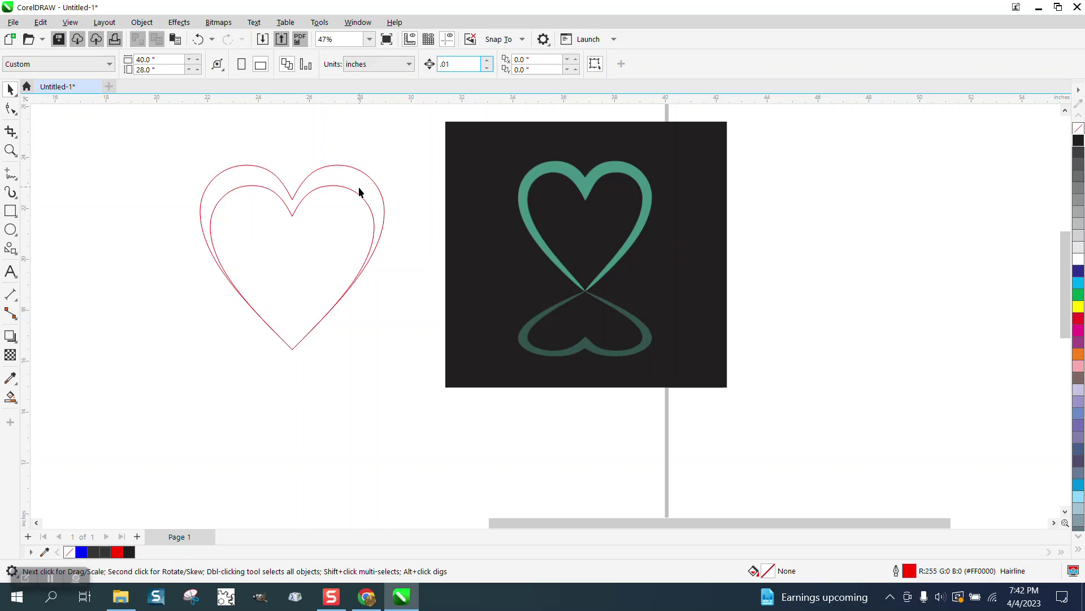
pyautogui.click(355, 194)
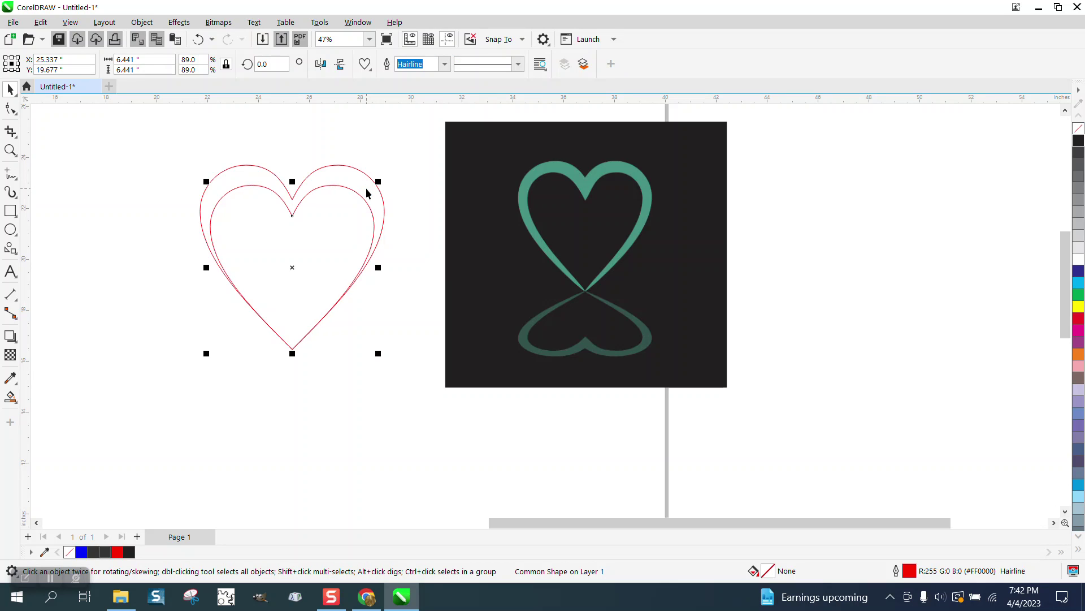
pyautogui.press('Up')
pyautogui.press('Up')
pyautogui.press('Up')
pyautogui.press('Up')
pyautogui.press('Up')
pyautogui.press('Up')
pyautogui.press('Up')
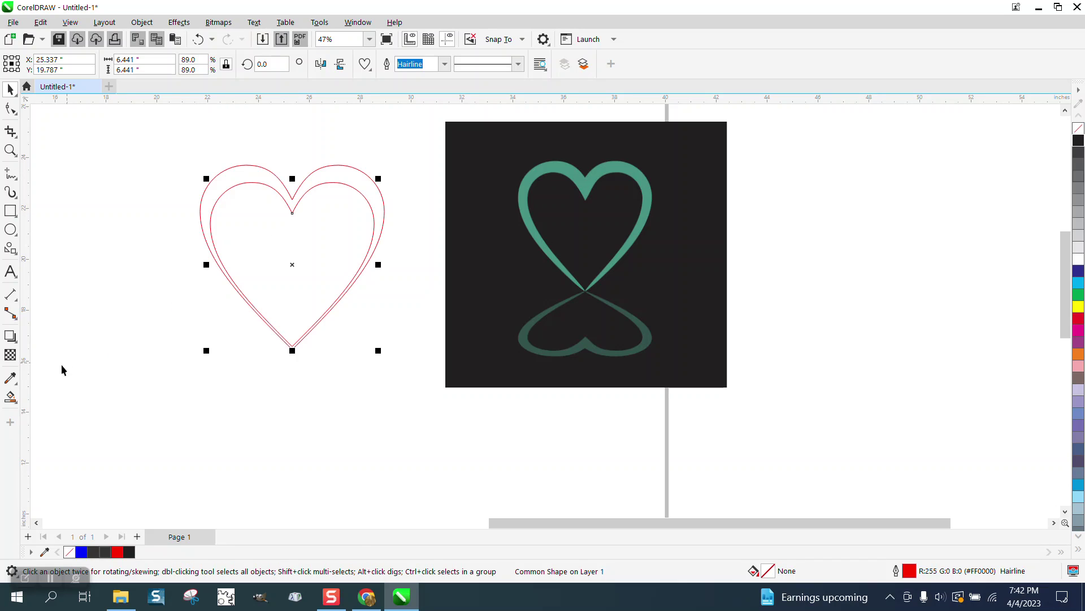
# Smart Fill the tapered band between the two hearts with blue.
pyautogui.click(10, 397)
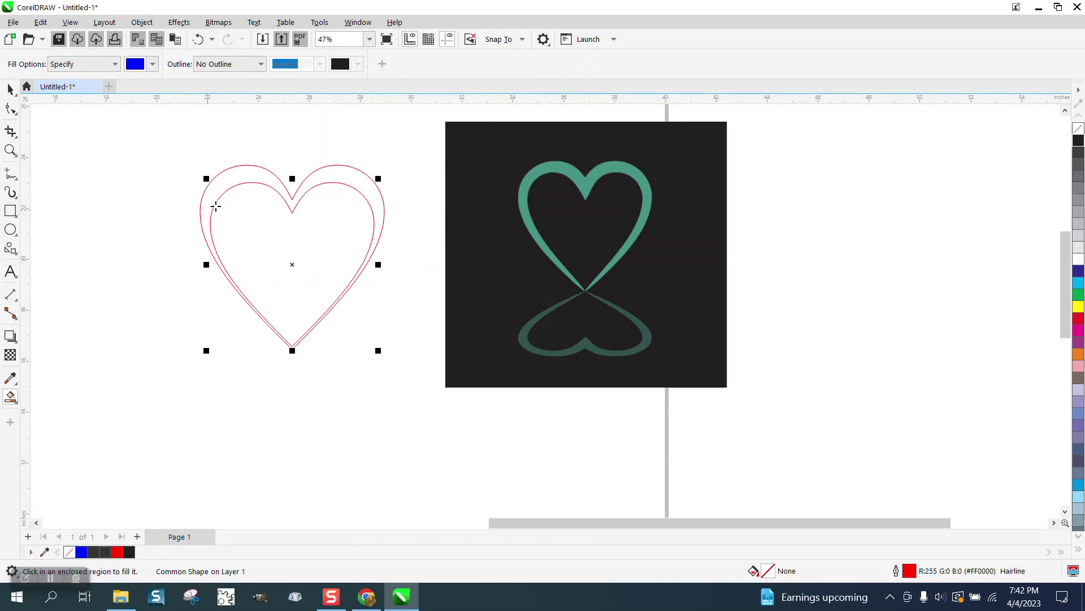
pyautogui.click(259, 176)
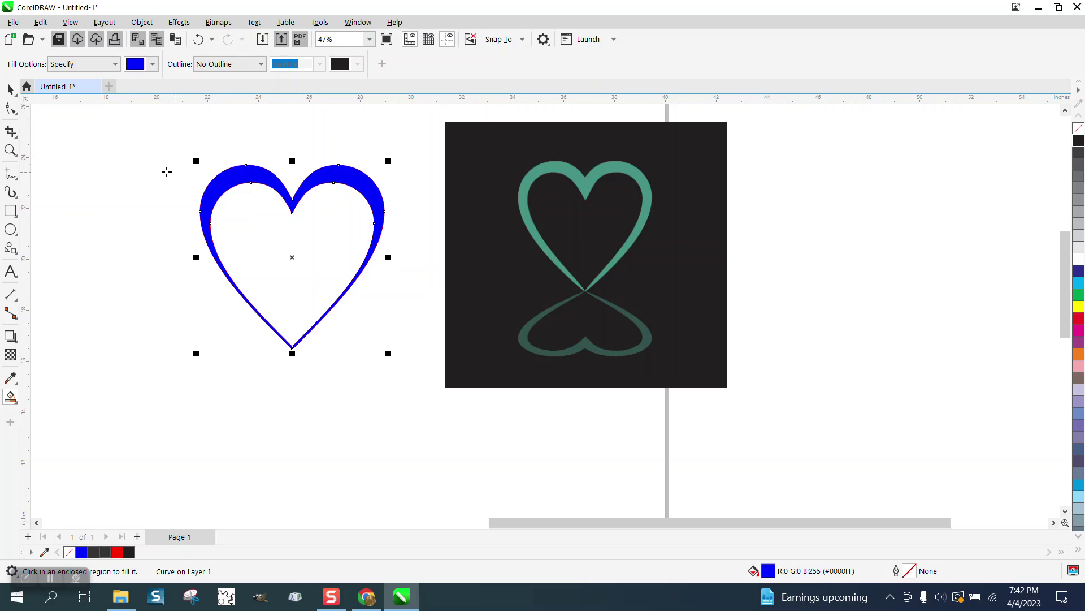
pyautogui.click(10, 89)
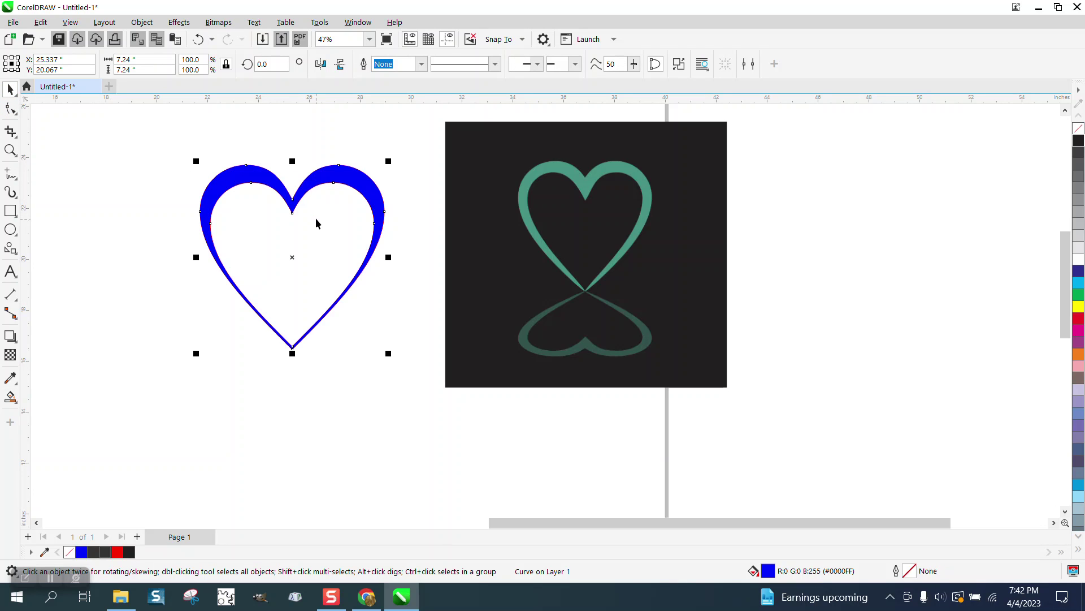
# Delete the blue band and zoom in around the red heart outline.
pyautogui.press('Delete')
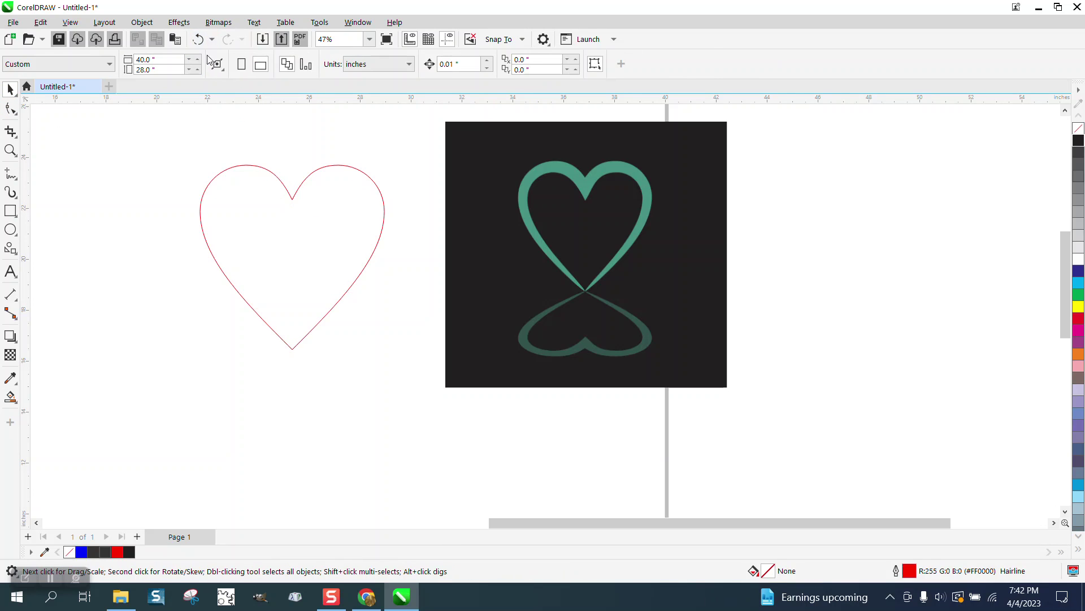
pyautogui.click(321, 166)
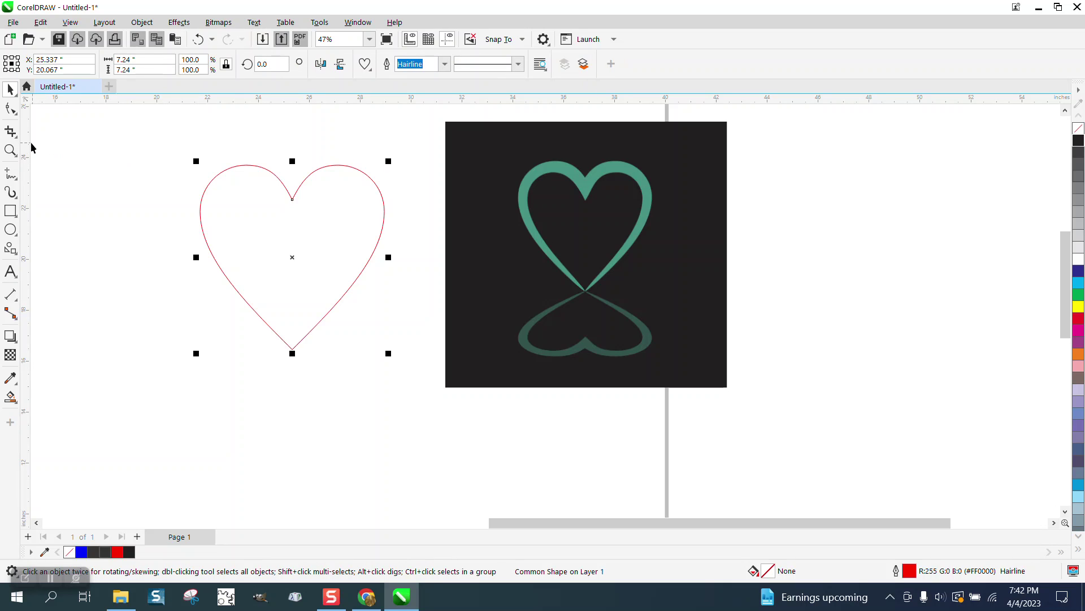
pyautogui.click(10, 150)
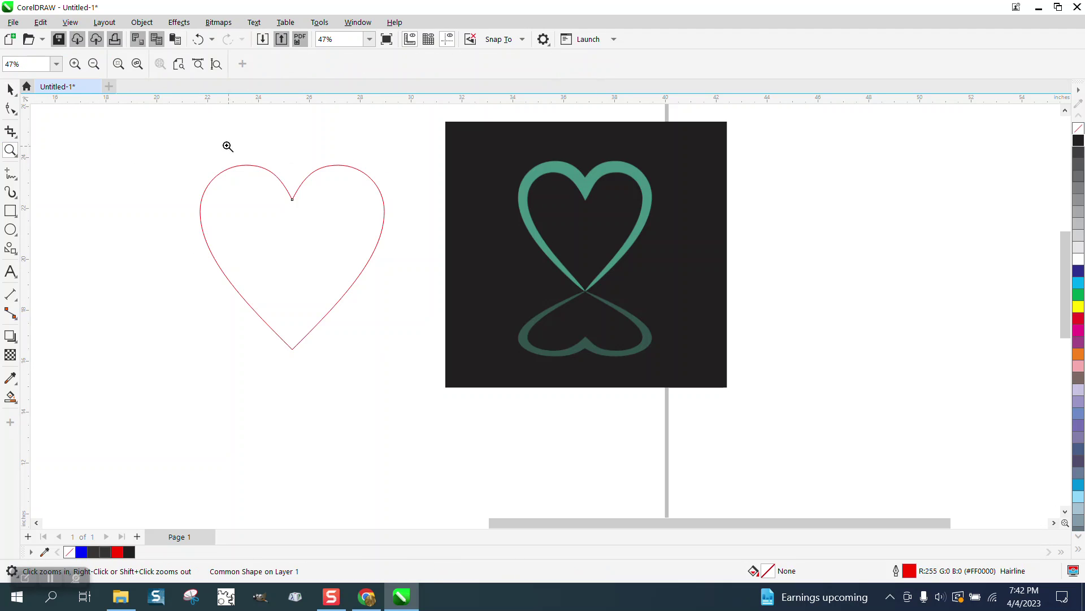
pyautogui.moveTo(190, 141); pyautogui.dragTo(500, 414)
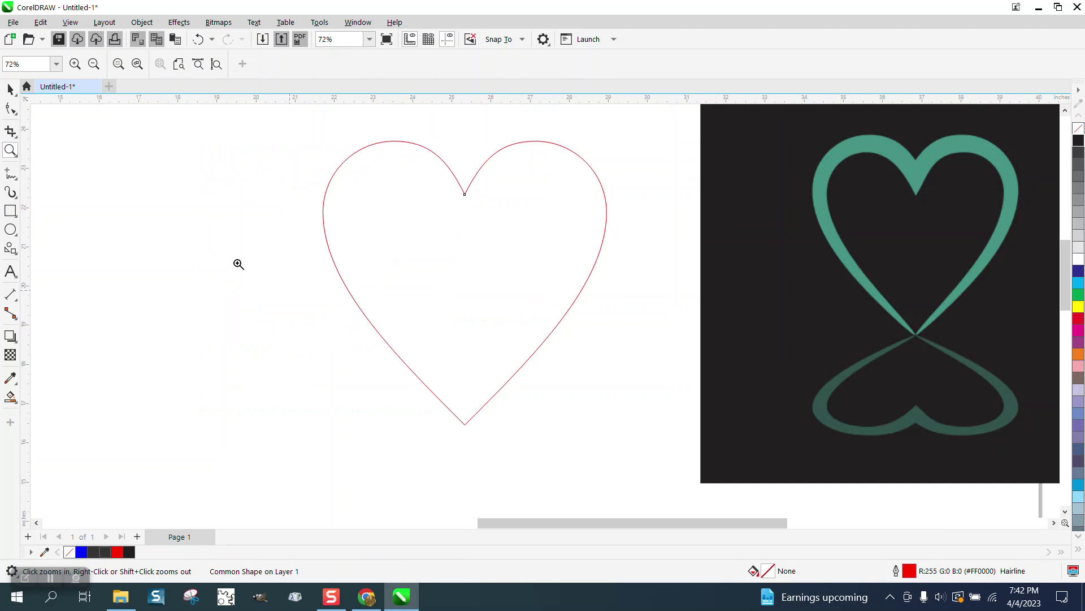
pyautogui.click(10, 90)
pyautogui.click(10, 108)
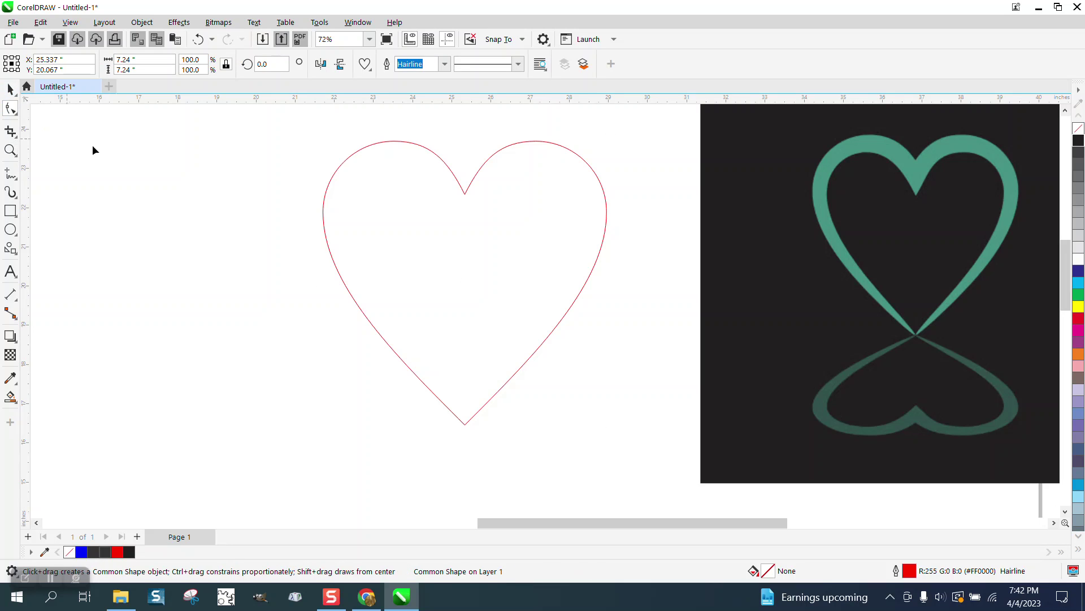
pyautogui.click(10, 90)
# Convert the heart to curves and break it apart at its bottom node.
pyautogui.click(142, 22)
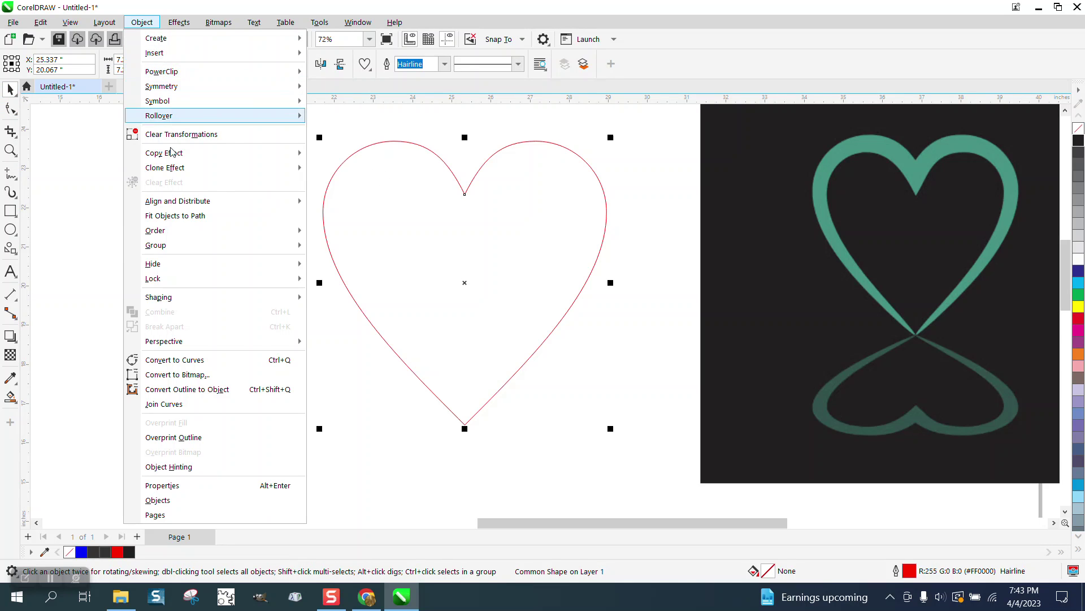
pyautogui.click(169, 360)
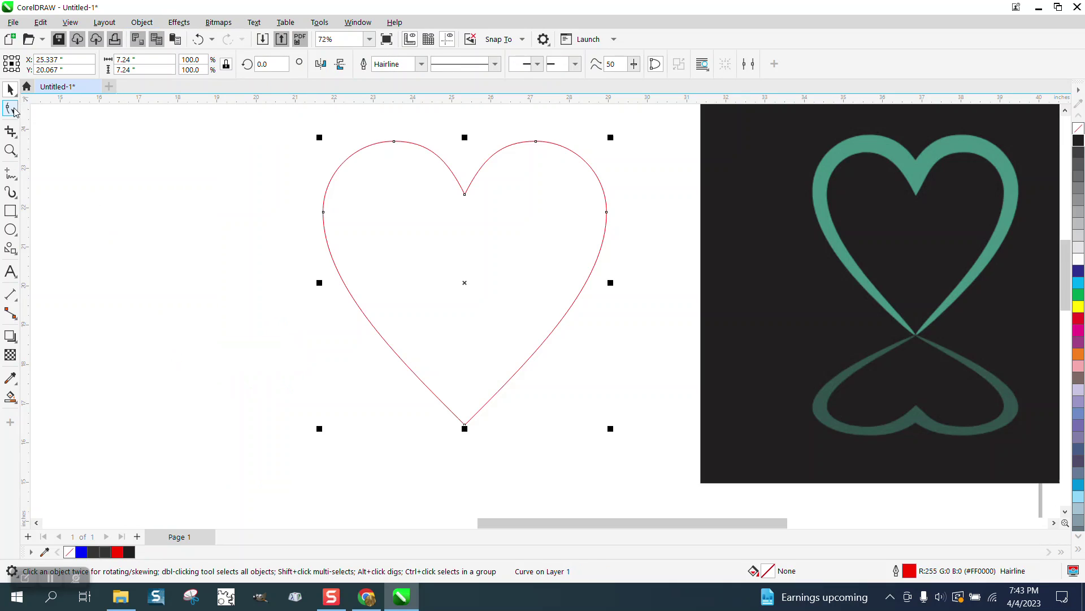
pyautogui.click(11, 107)
pyautogui.click(465, 424)
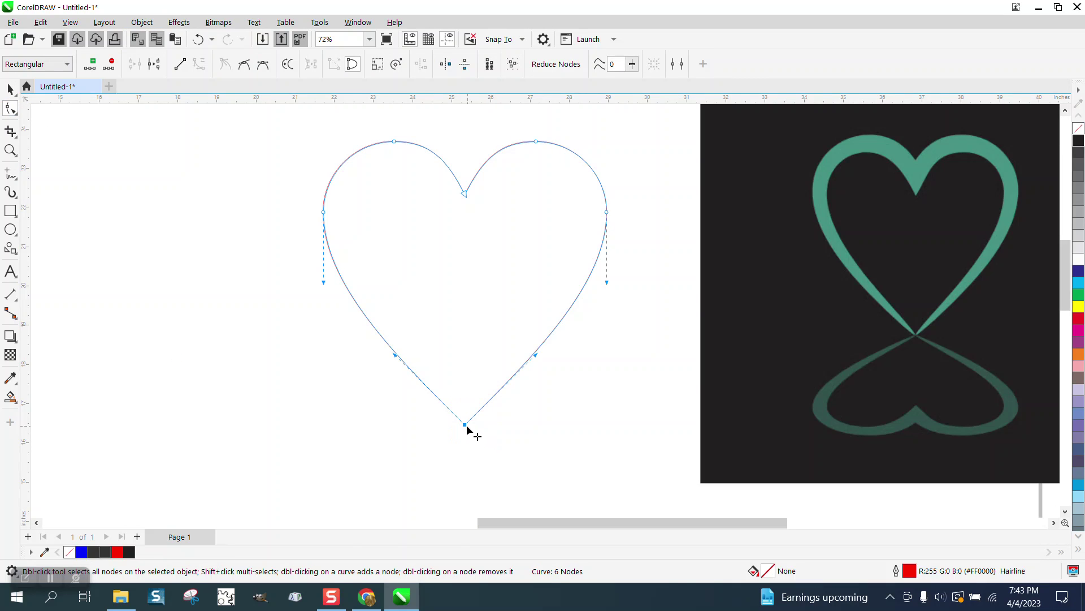
pyautogui.rightClick(468, 431)
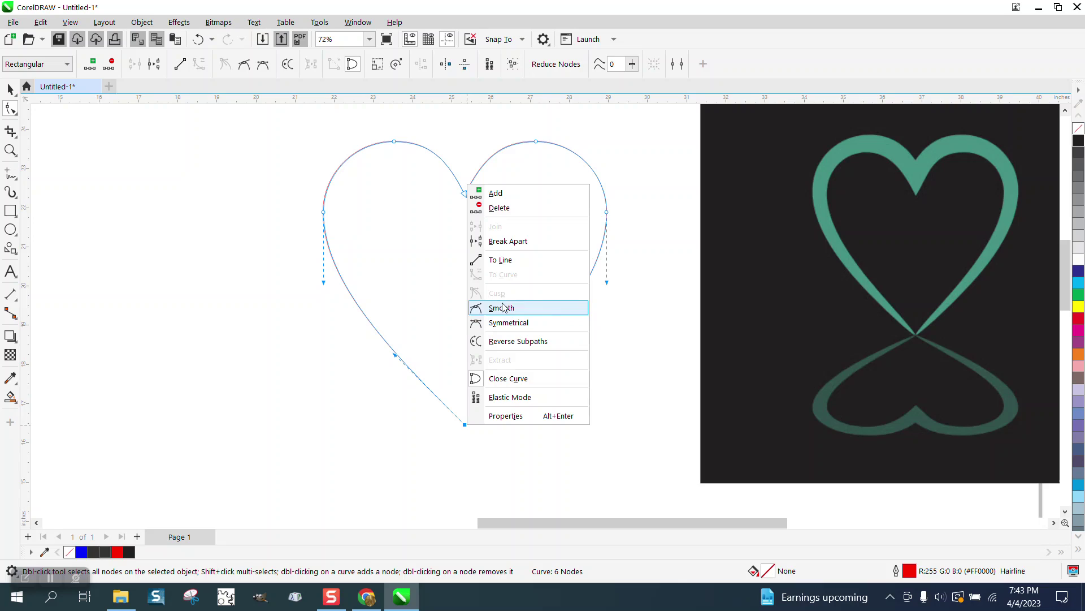
pyautogui.click(507, 241)
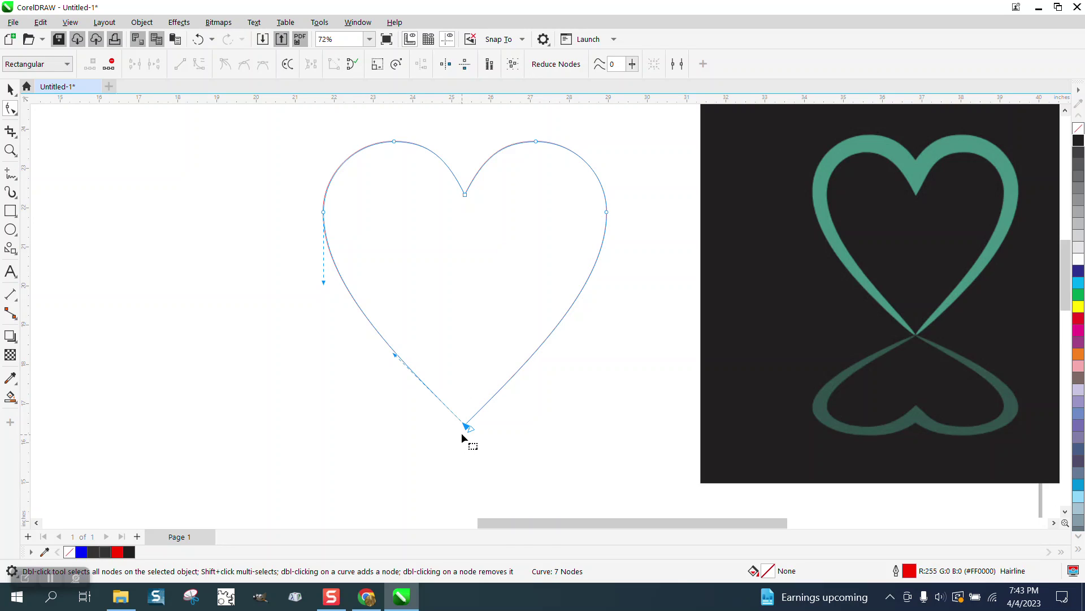
pyautogui.moveTo(471, 432)
pyautogui.mouseDown()
pyautogui.moveTo(413, 455)
pyautogui.moveTo(456, 446)
pyautogui.mouseUp()
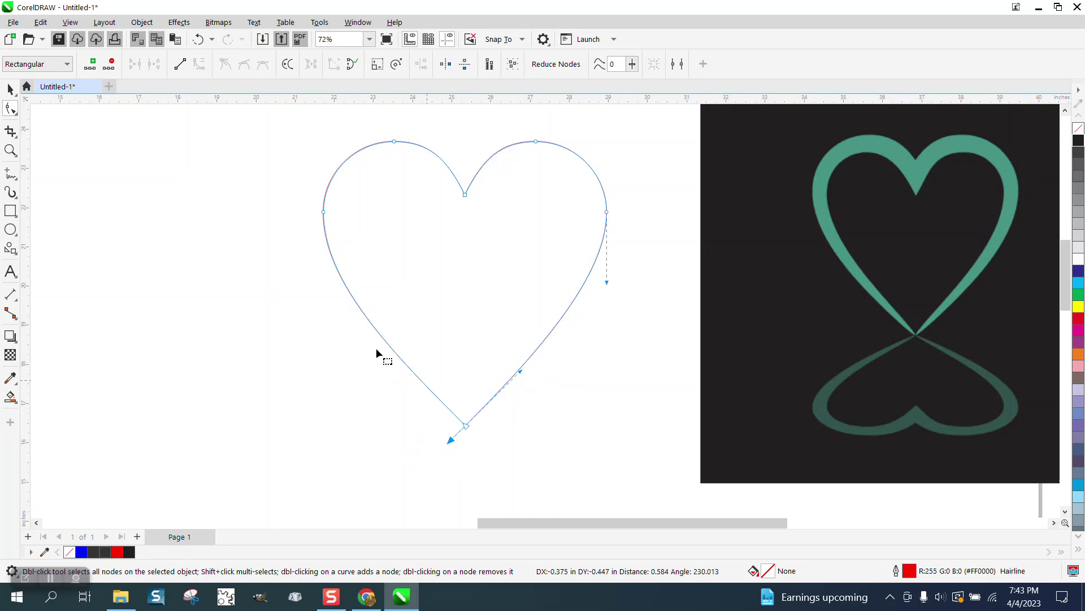
# Undo the node move and apply the fourth tapered Artistic Media stroke to the heart.
pyautogui.click(198, 39)
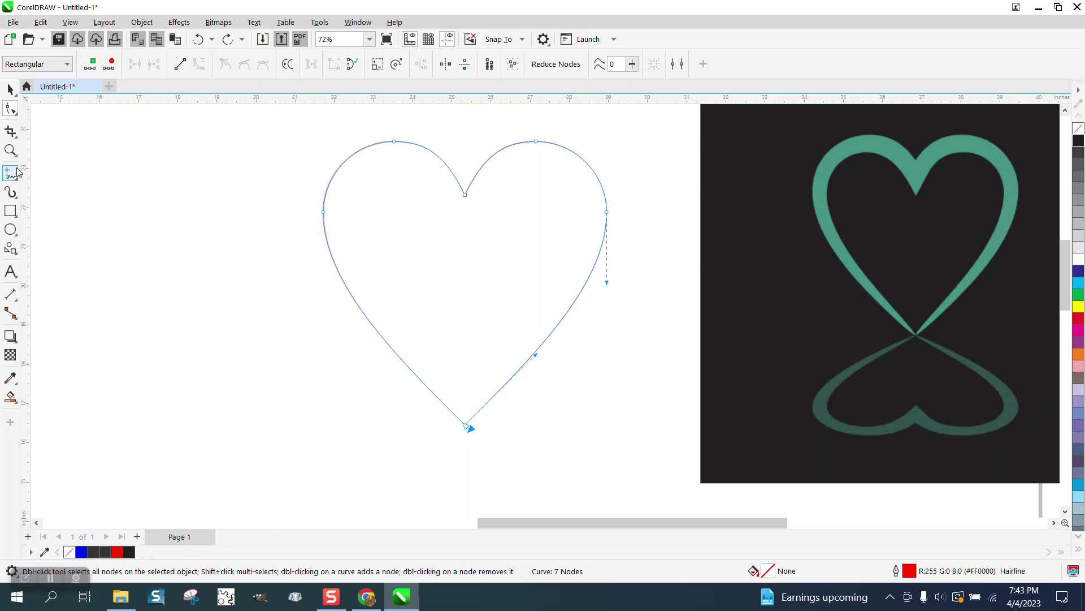
pyautogui.click(15, 195)
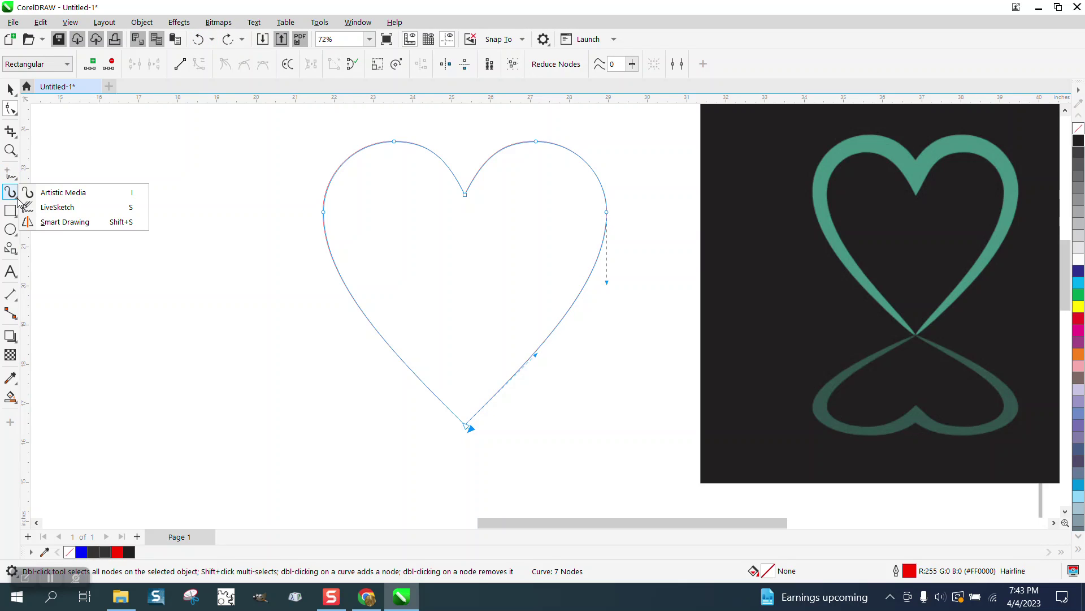
pyautogui.click(59, 191)
pyautogui.click(179, 64)
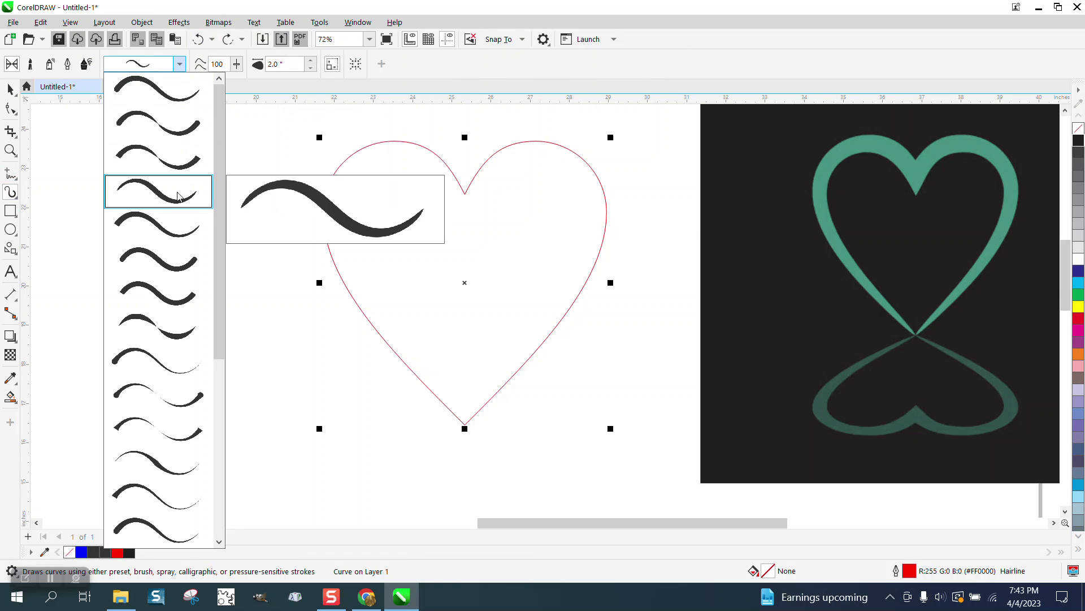
pyautogui.click(162, 202)
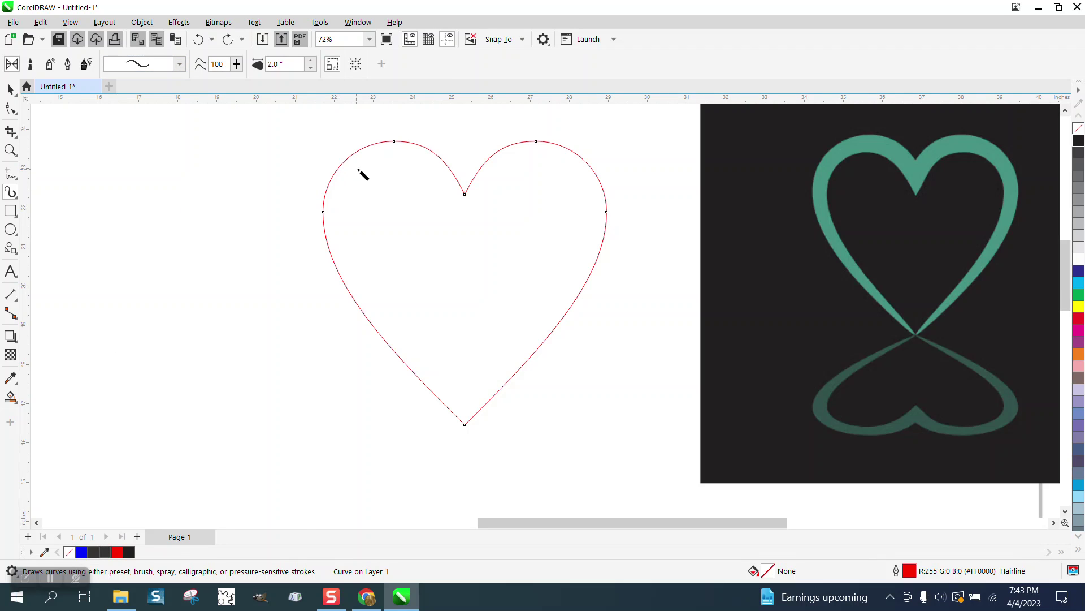
pyautogui.click(311, 62)
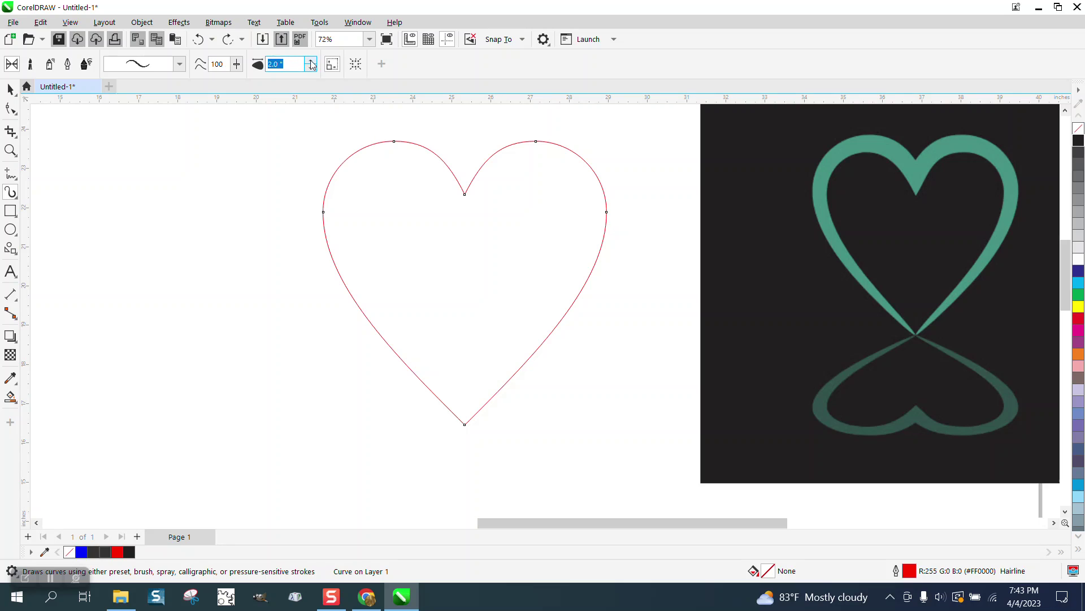
# Set the heart's brush stroke width to 1.0 inch.
pyautogui.click(310, 69)
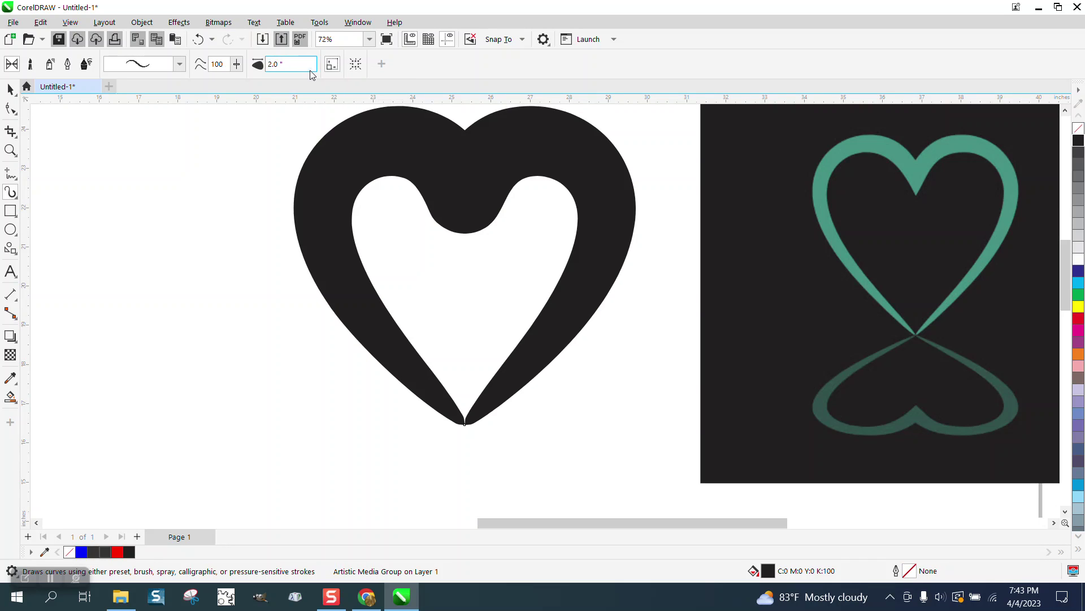
pyautogui.click(310, 68)
pyautogui.doubleClick(299, 65)
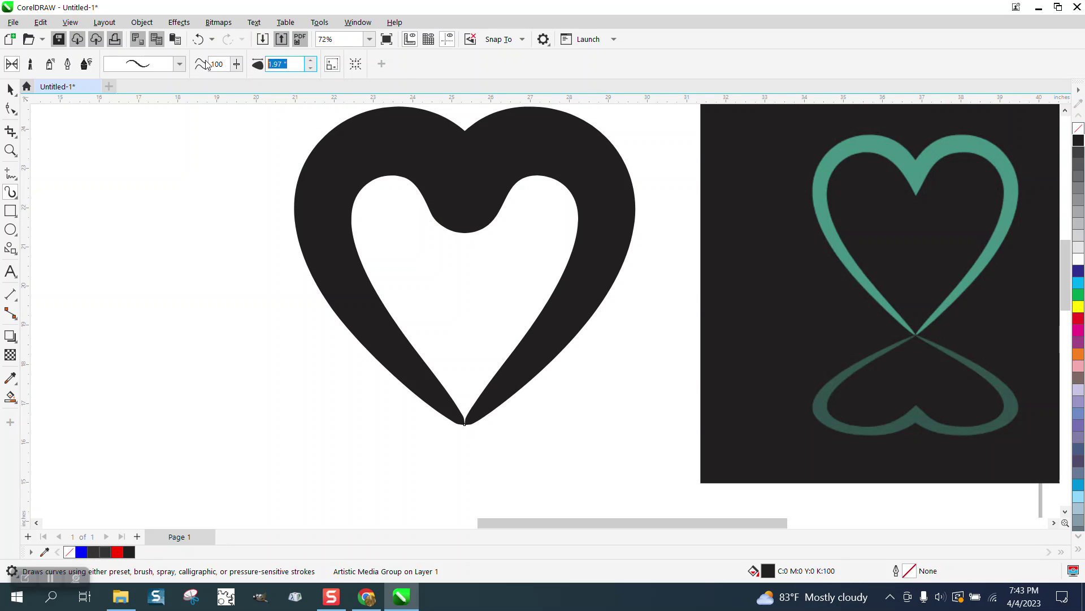
pyautogui.write('1.0')
pyautogui.press('Return')
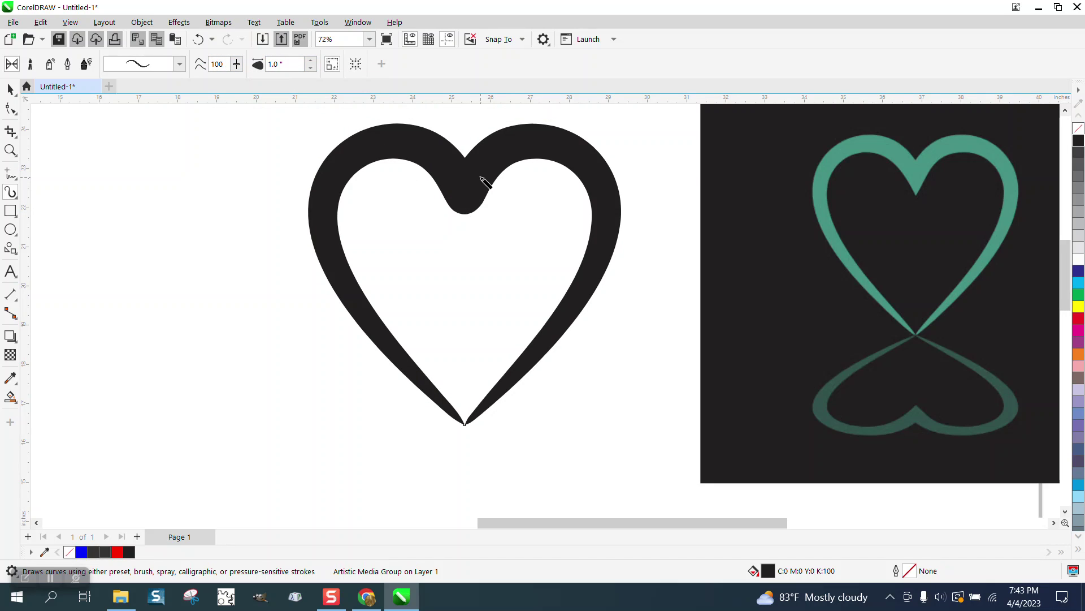
# Remove the fill, add a hairline outline, and break the Artistic Media group apart.
pyautogui.click(10, 89)
pyautogui.click(1079, 128)
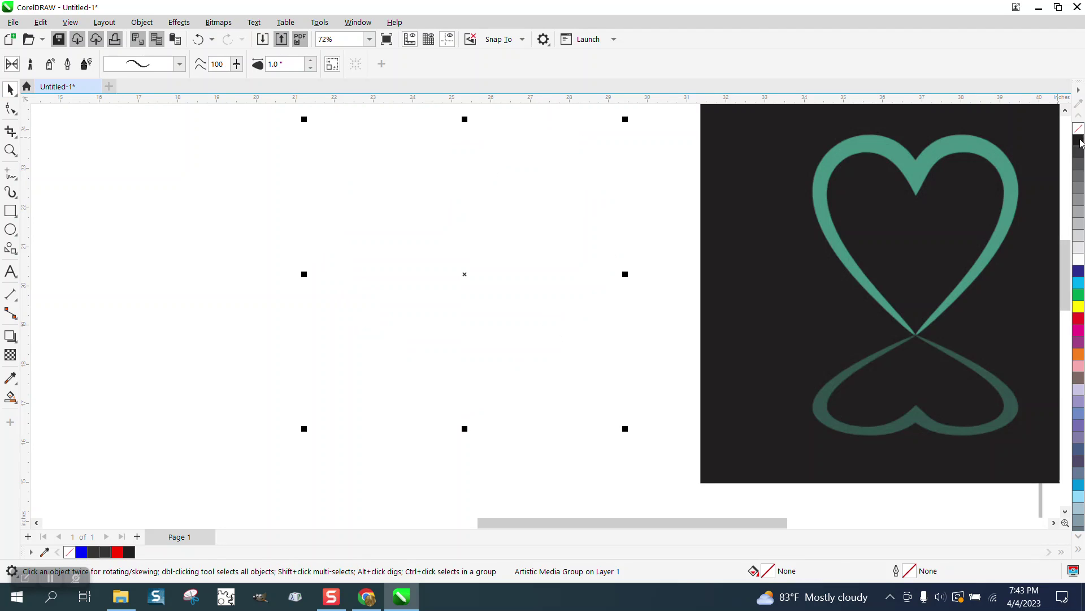
pyautogui.rightClick(1078, 140)
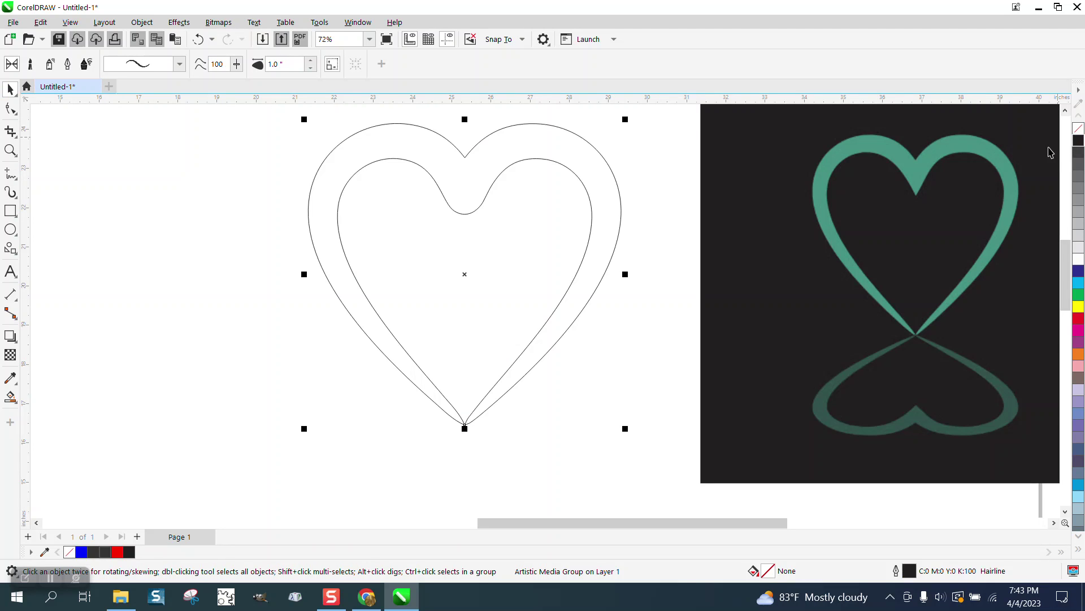
pyautogui.click(142, 22)
pyautogui.click(218, 327)
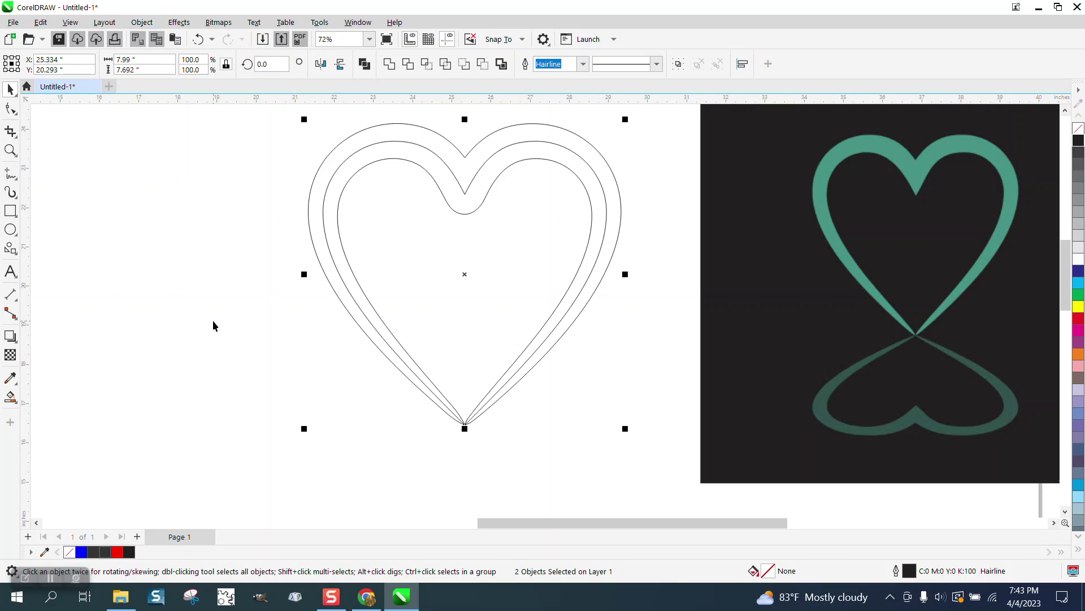
# Delete the middle heart outline and zoom in on the inner heart's top dip.
pyautogui.click(212, 320)
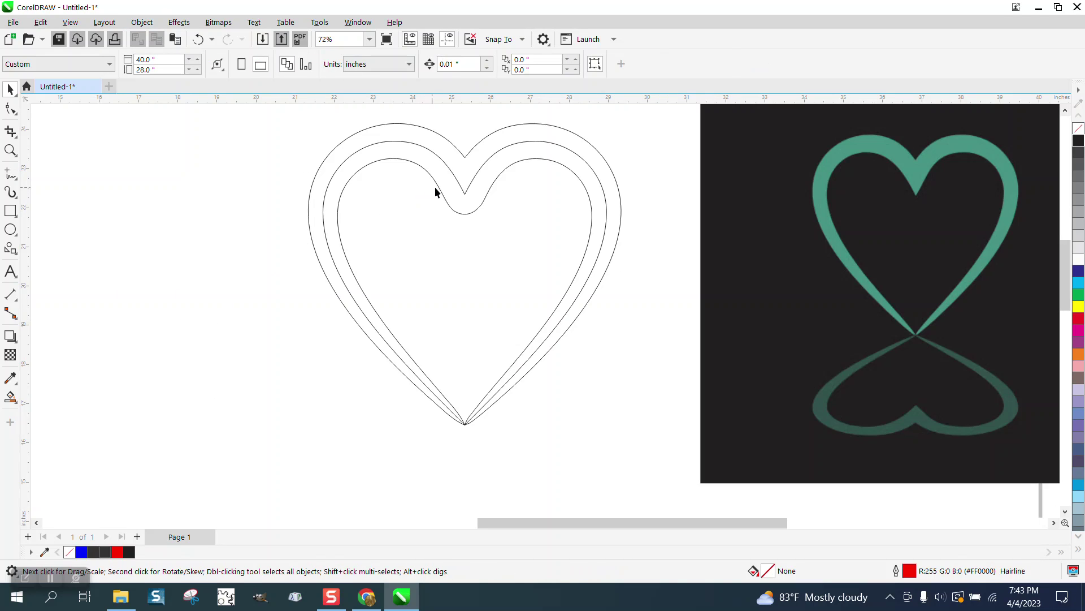
pyautogui.click(464, 194)
pyautogui.press('Delete')
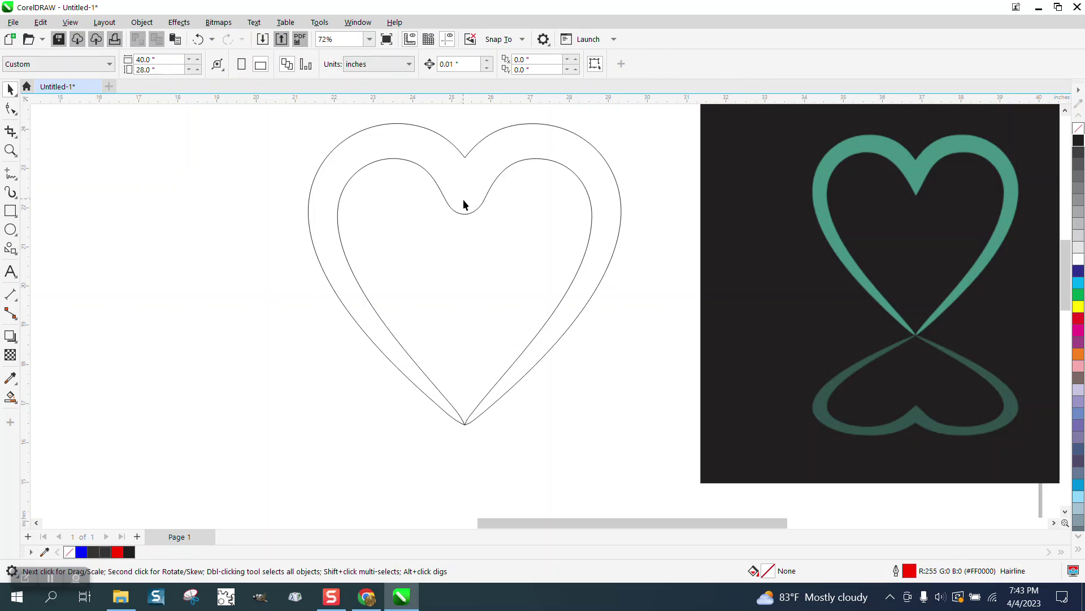
pyautogui.click(10, 149)
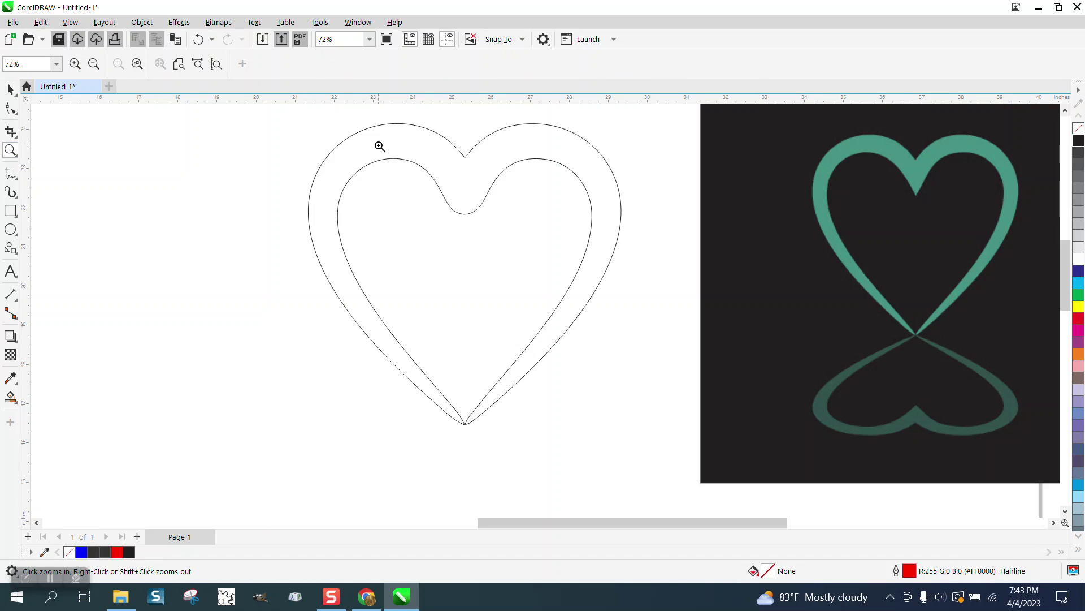
pyautogui.moveTo(378, 145); pyautogui.dragTo(582, 291)
# Add a node at the dip's bottom, remove its neighbours, and pull it down.
pyautogui.click(11, 110)
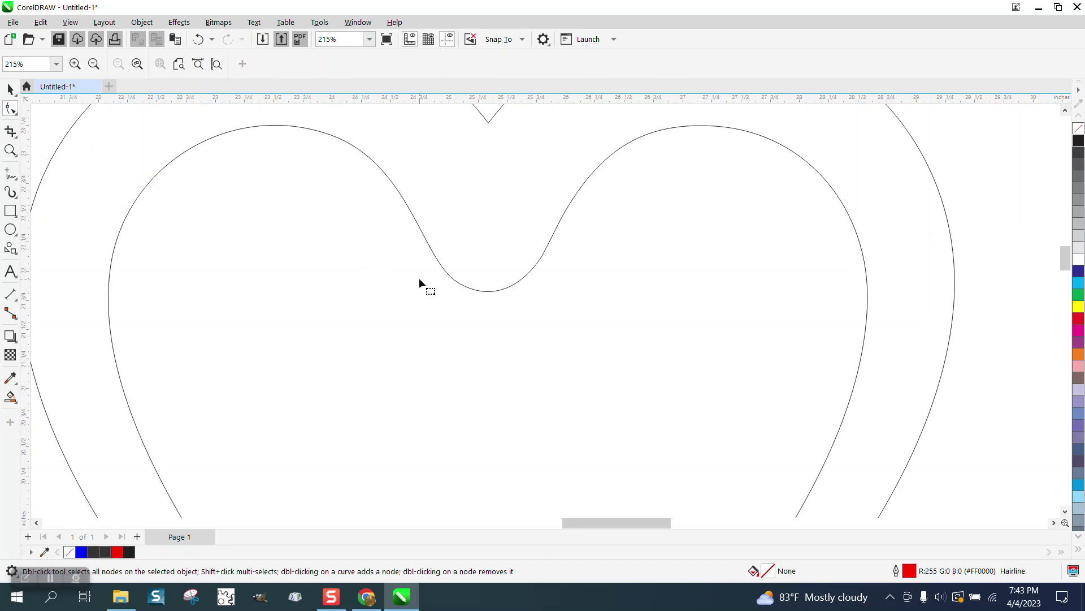
pyautogui.click(486, 292)
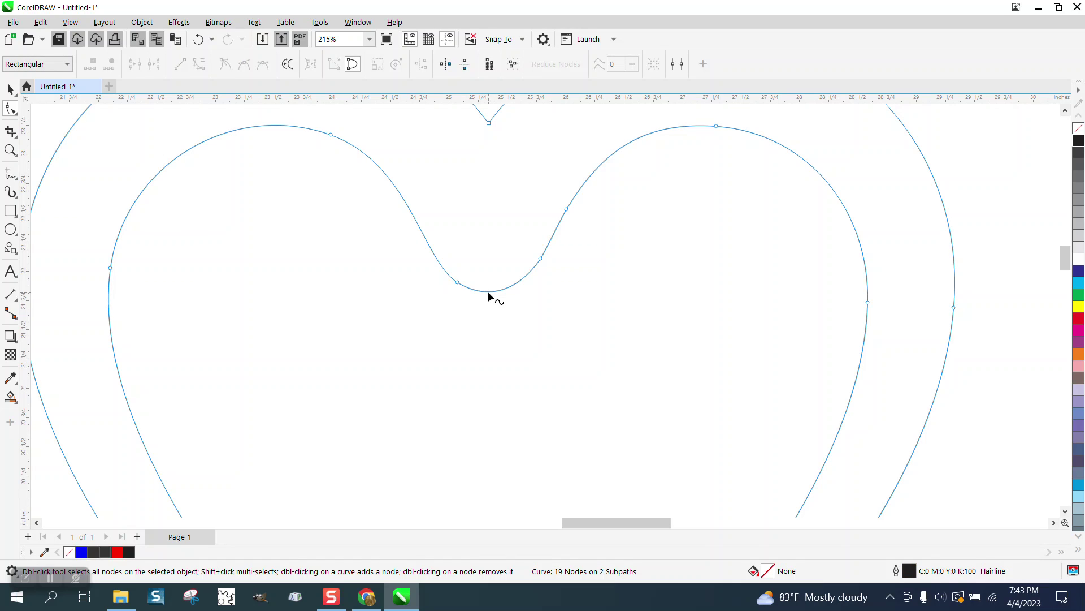
pyautogui.doubleClick(489, 292)
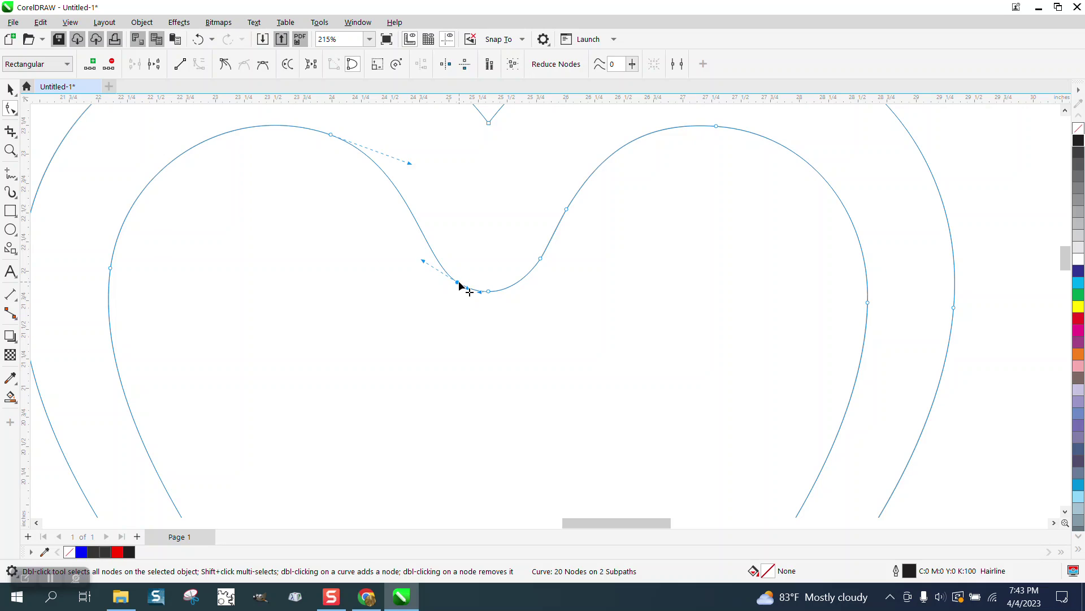
pyautogui.doubleClick(459, 282)
pyautogui.doubleClick(542, 259)
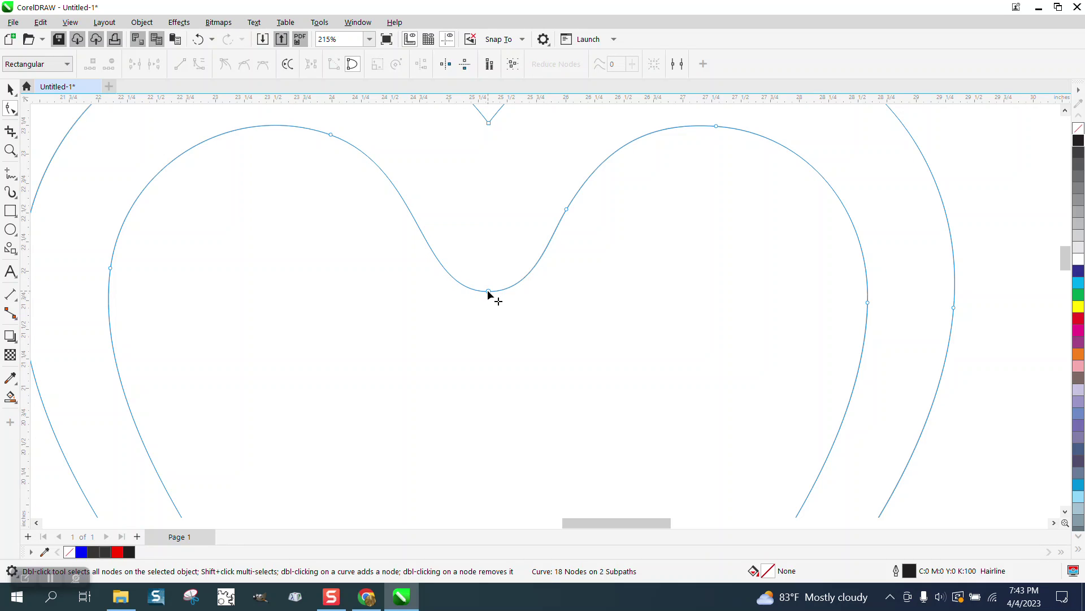
pyautogui.moveTo(488, 292); pyautogui.dragTo(490, 312)
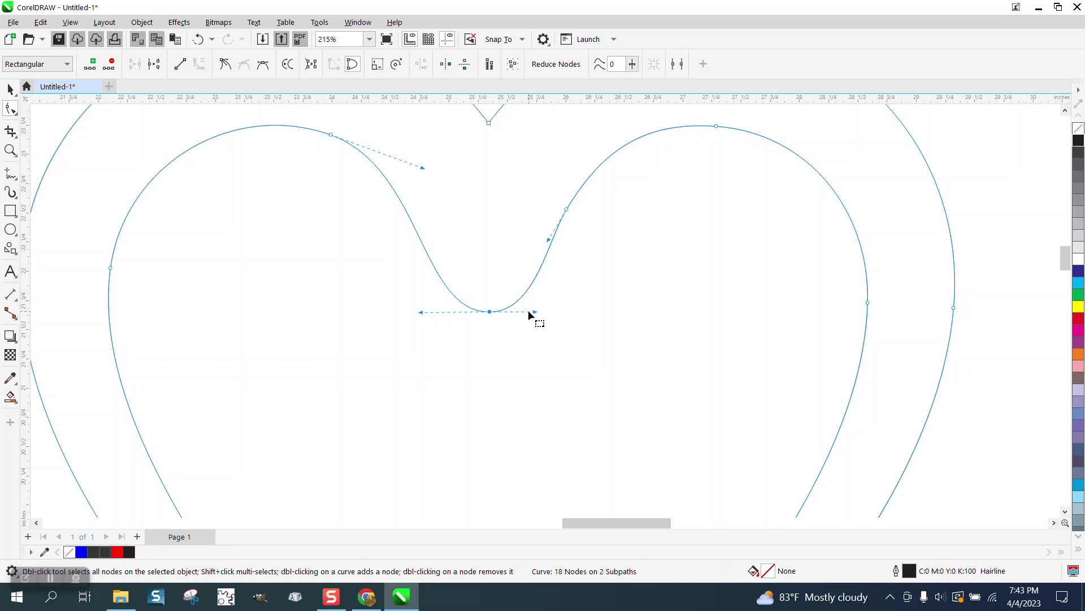
# Make the dip node a cusp and angle both curves upward into a sharp V.
pyautogui.rightClick(490, 311)
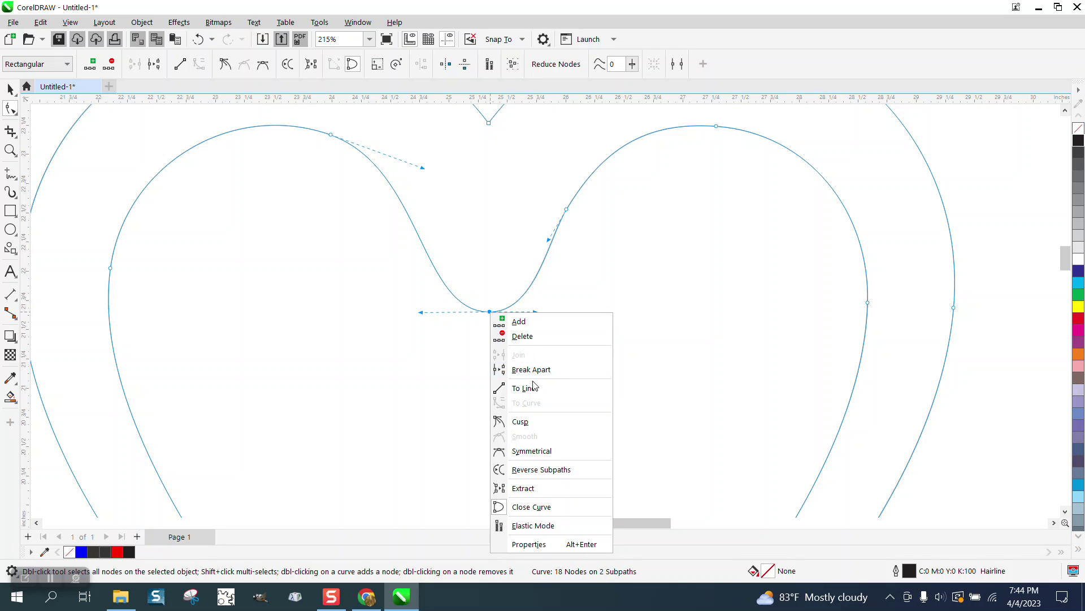
pyautogui.click(528, 419)
pyautogui.moveTo(536, 312); pyautogui.dragTo(518, 261)
pyautogui.moveTo(421, 313); pyautogui.dragTo(435, 260)
pyautogui.moveTo(518, 263); pyautogui.dragTo(521, 265)
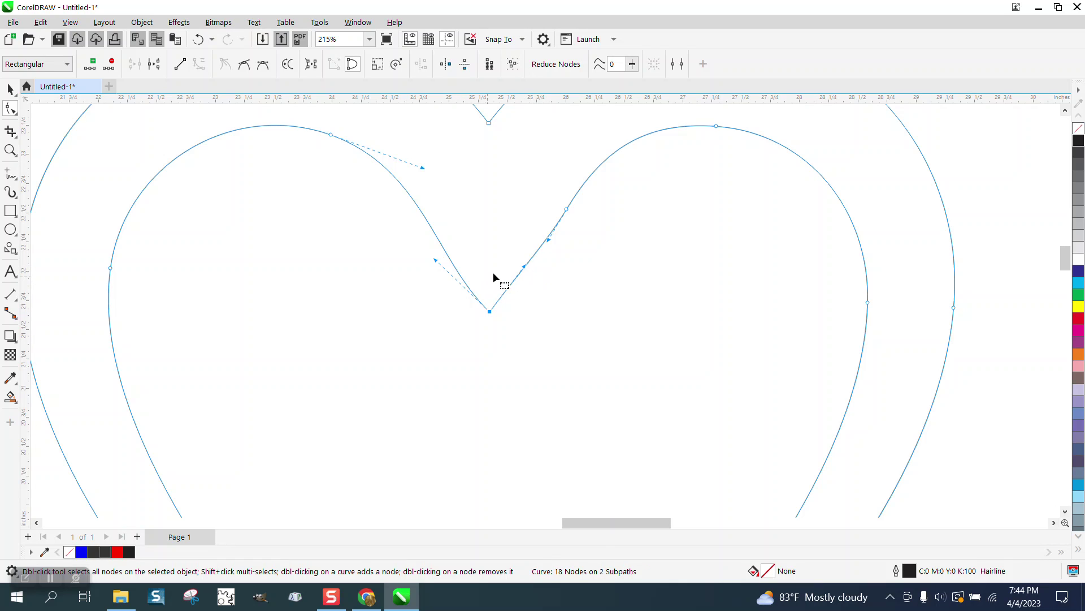
# Delete the leftover node beside the dip and raise the inner heart's dip point slightly.
pyautogui.scroll(-1, 462, 277)
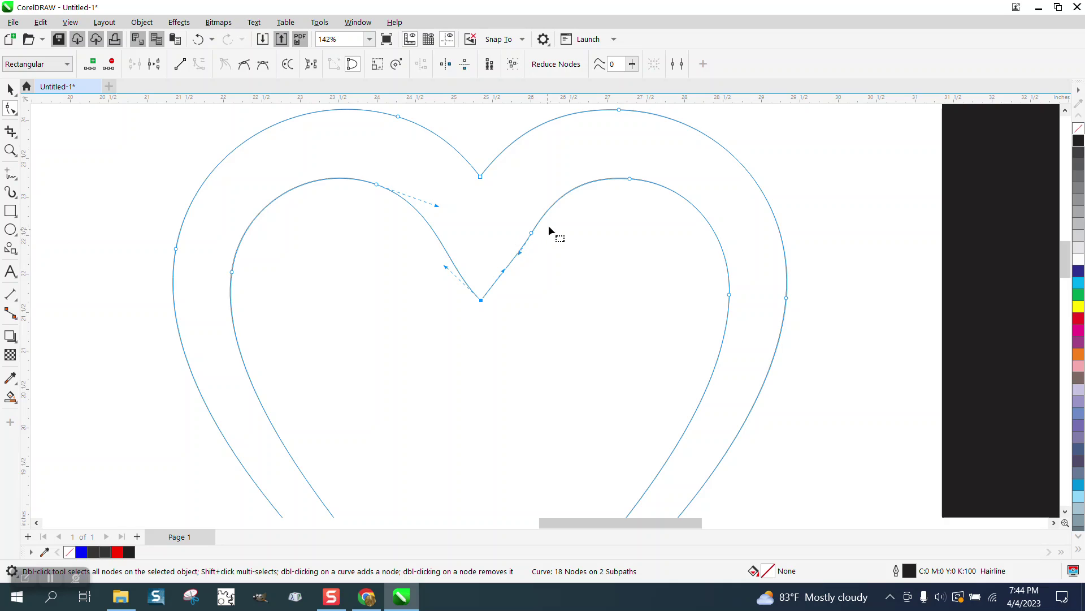
pyautogui.moveTo(489, 251); pyautogui.dragTo(493, 246)
pyautogui.press('Delete')
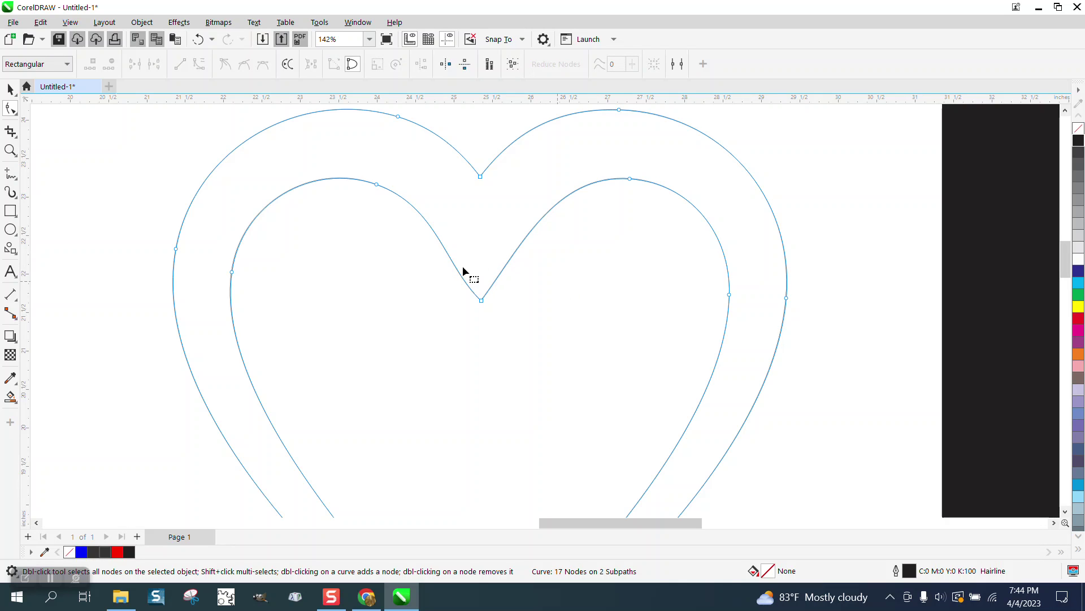
pyautogui.scroll(-1, 447, 263)
pyautogui.scroll(-1, 444, 260)
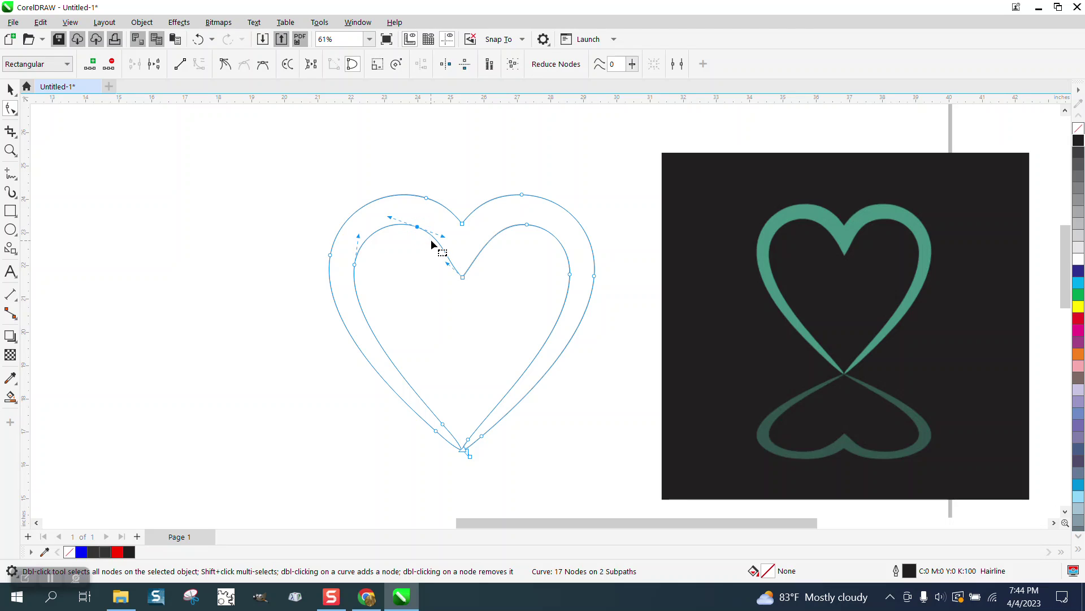
pyautogui.moveTo(436, 244); pyautogui.dragTo(446, 243)
pyautogui.click(198, 39)
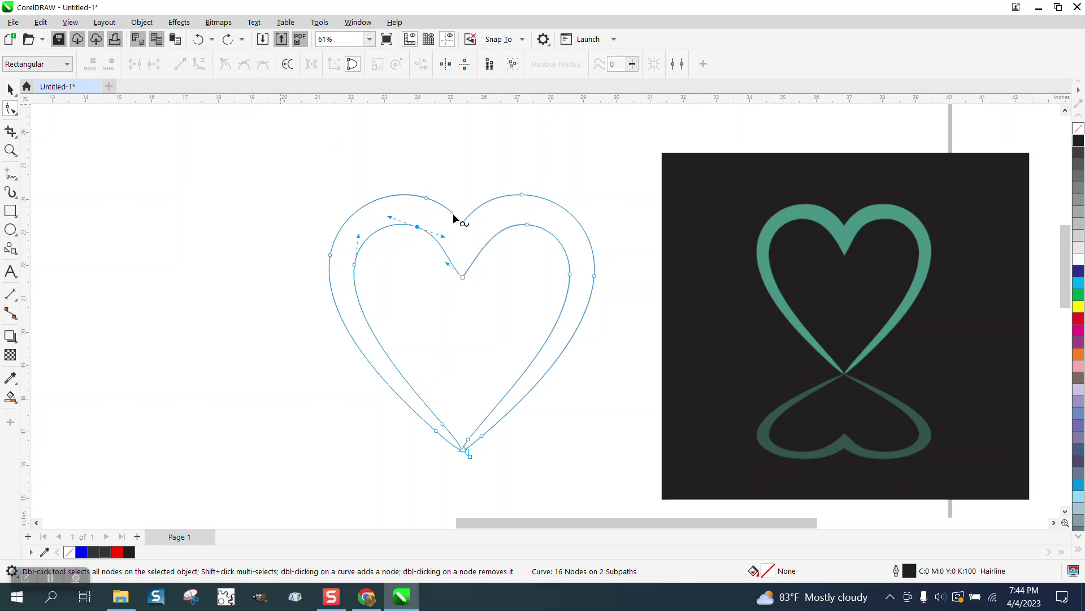
pyautogui.moveTo(468, 277); pyautogui.dragTo(468, 269)
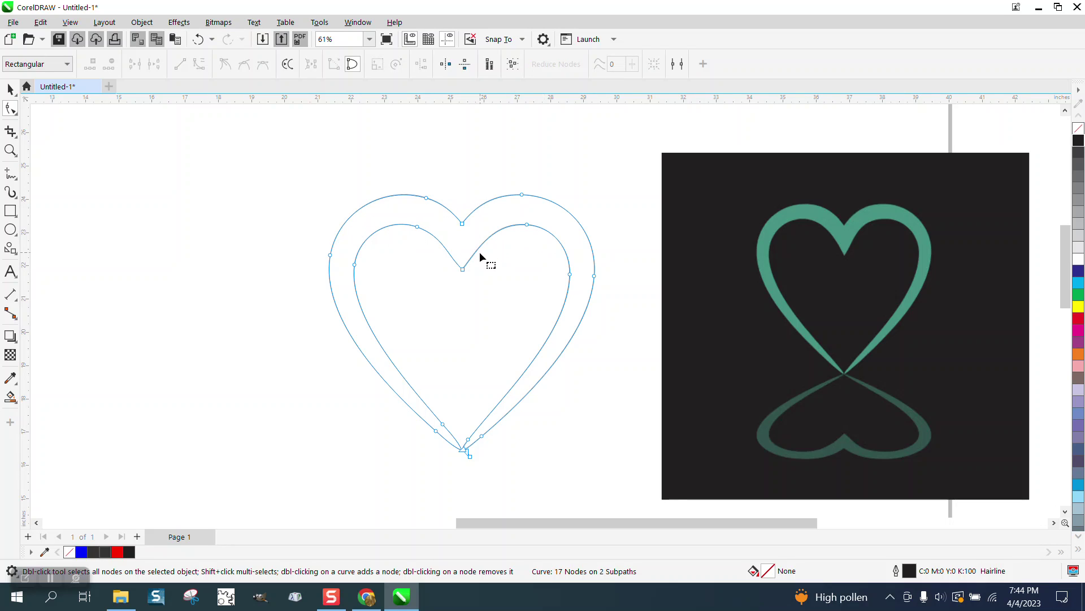
# Smart Fill the band between the two heart outlines.
pyautogui.click(10, 89)
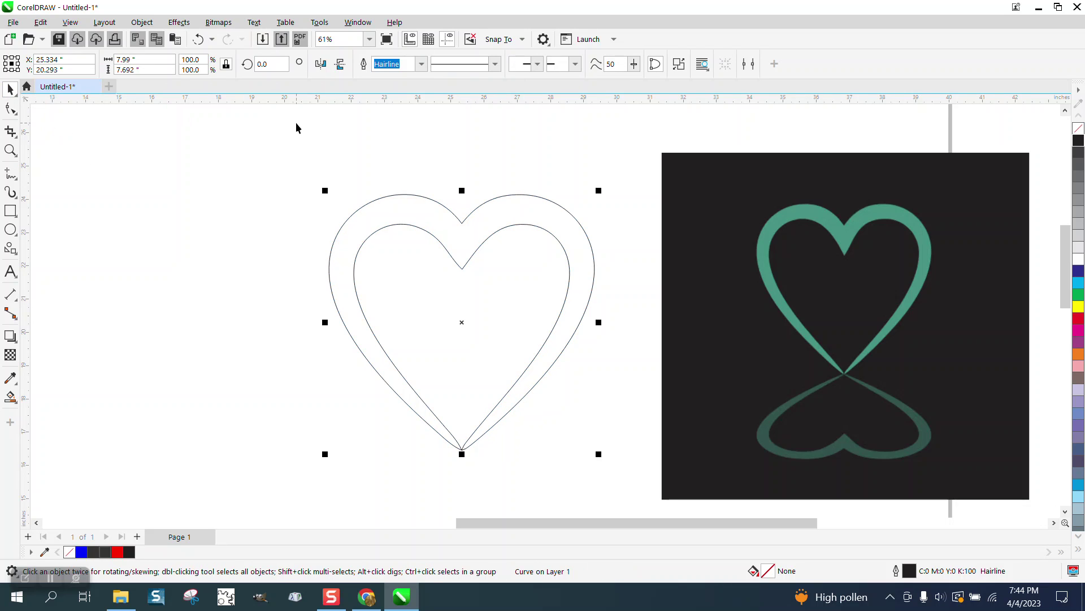
pyautogui.click(11, 396)
pyautogui.click(366, 232)
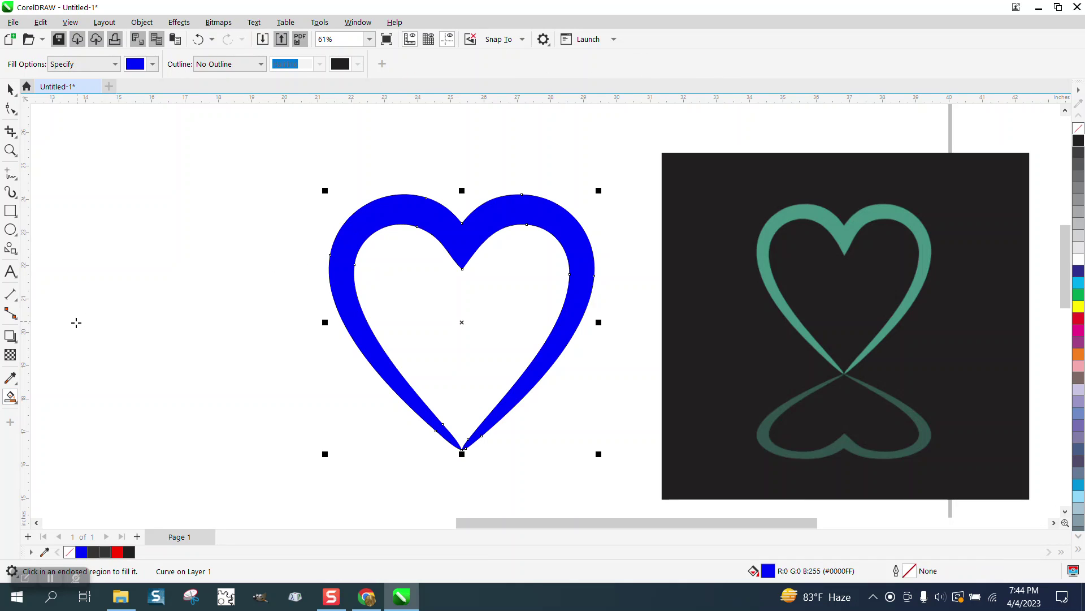
# Recolour the band with teal #489283 sampled from the reference heart.
pyautogui.click(11, 378)
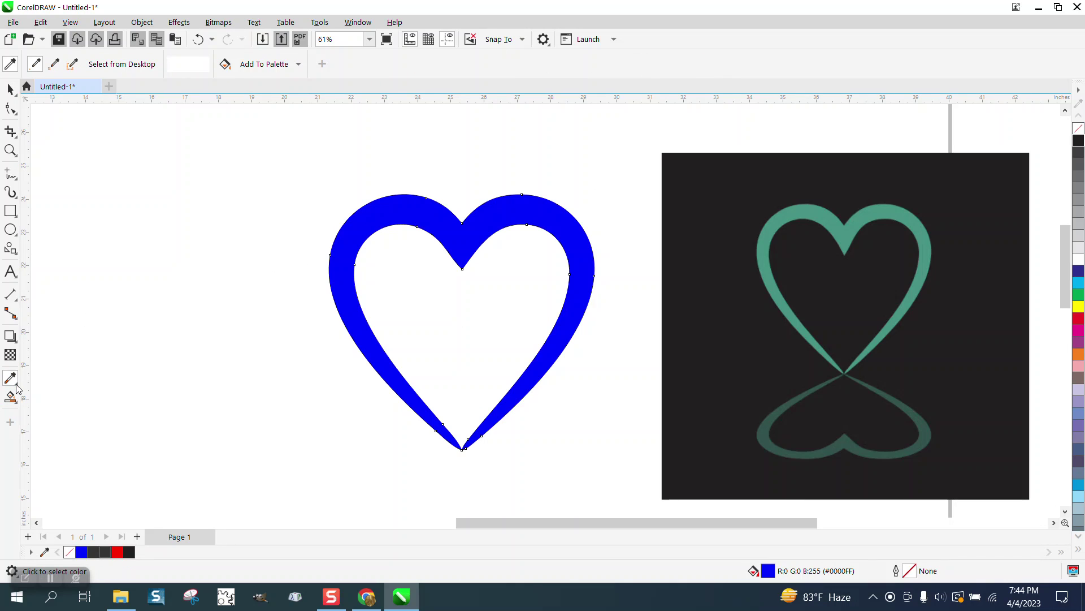
pyautogui.click(73, 379)
pyautogui.click(768, 227)
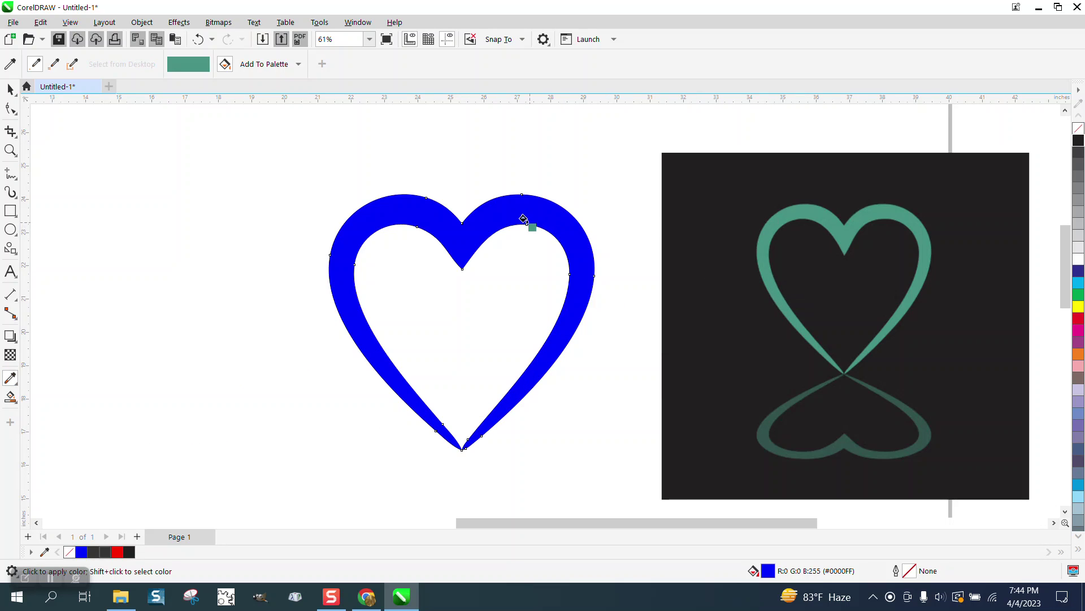
pyautogui.click(521, 208)
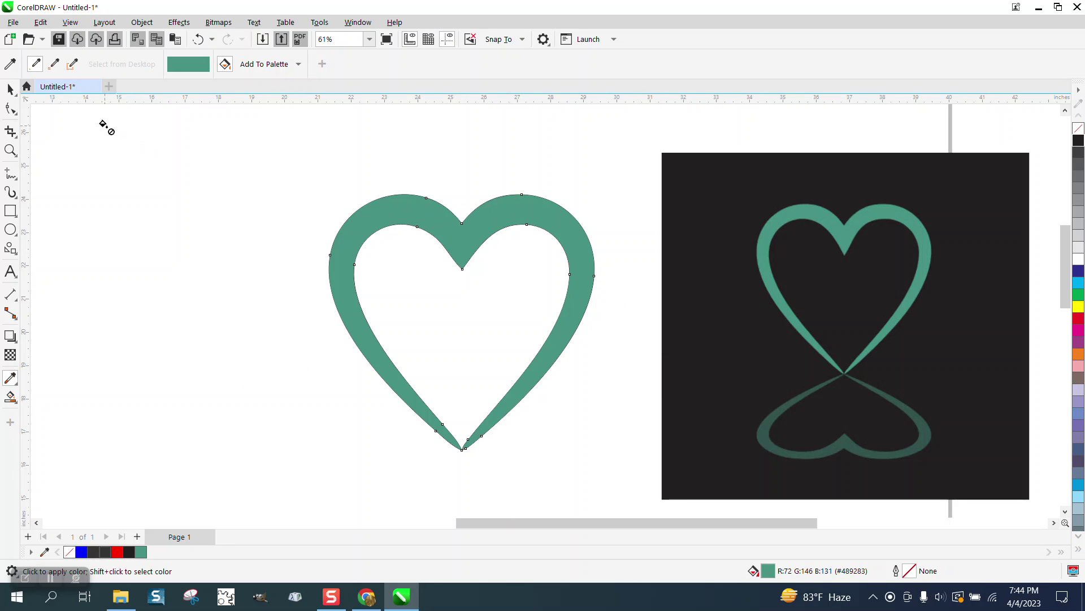
pyautogui.click(10, 89)
# Move the teal heart aside, delete the leftover outline heart, and move it back.
pyautogui.scroll(-1, 475, 249)
pyautogui.scroll(-1, 471, 272)
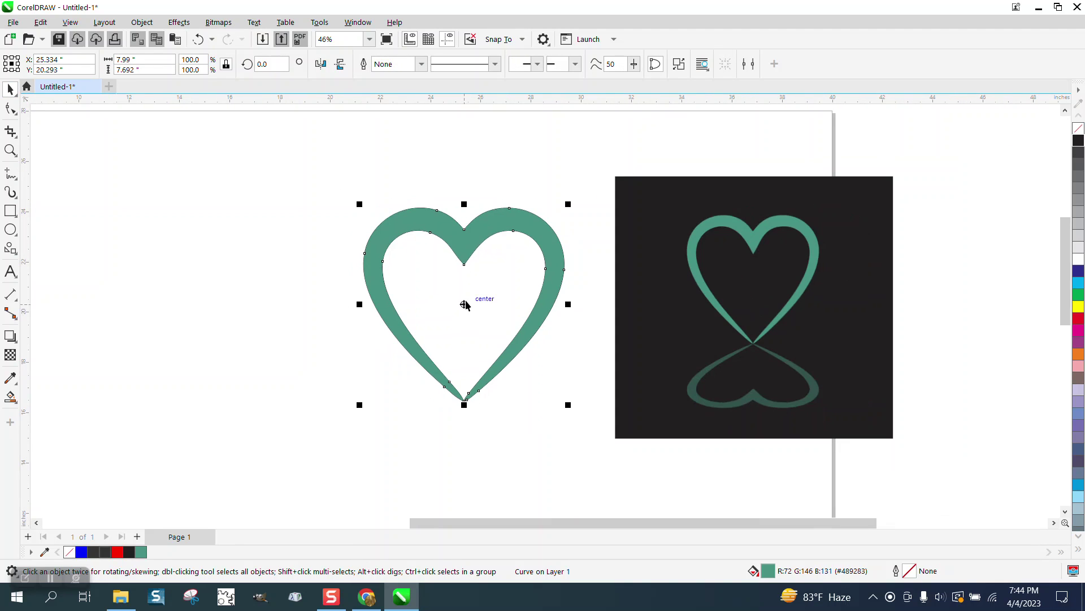
pyautogui.moveTo(464, 304); pyautogui.dragTo(241, 287)
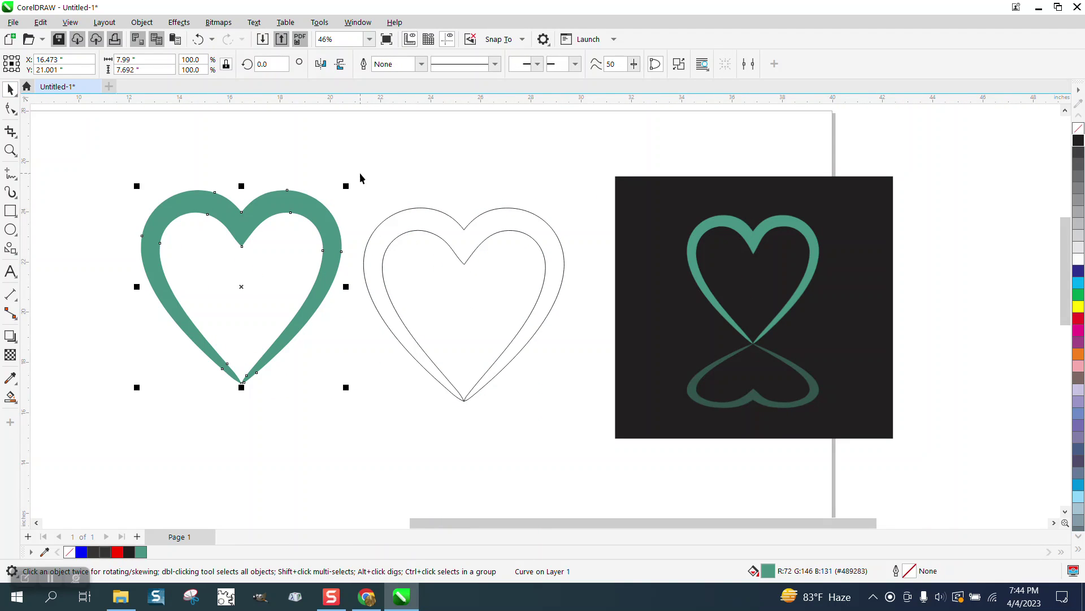
pyautogui.moveTo(362, 179); pyautogui.dragTo(589, 418)
pyautogui.press('Delete')
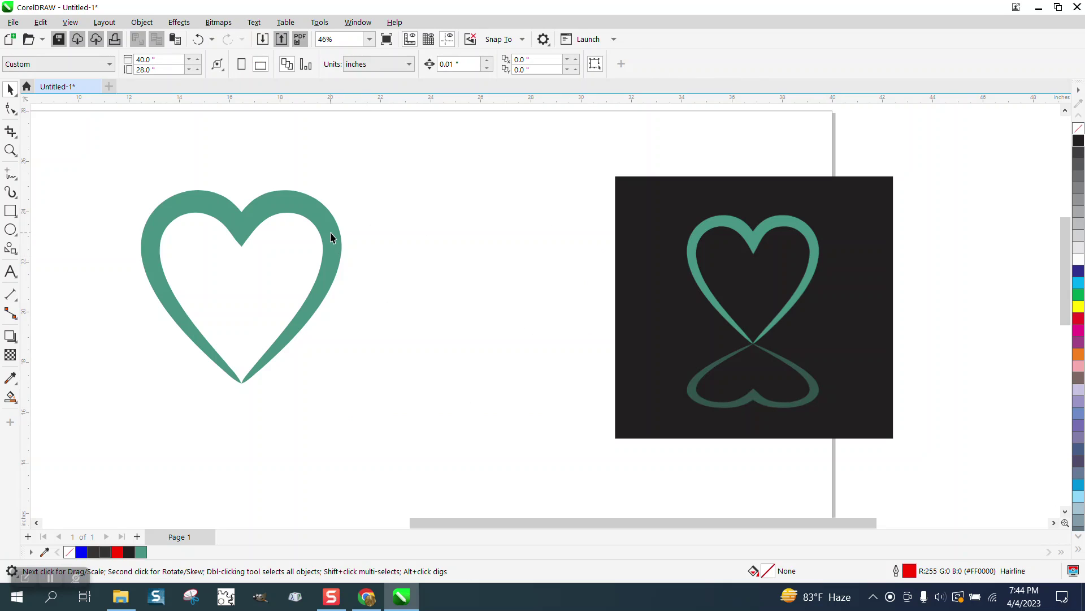
pyautogui.moveTo(332, 237); pyautogui.dragTo(534, 214)
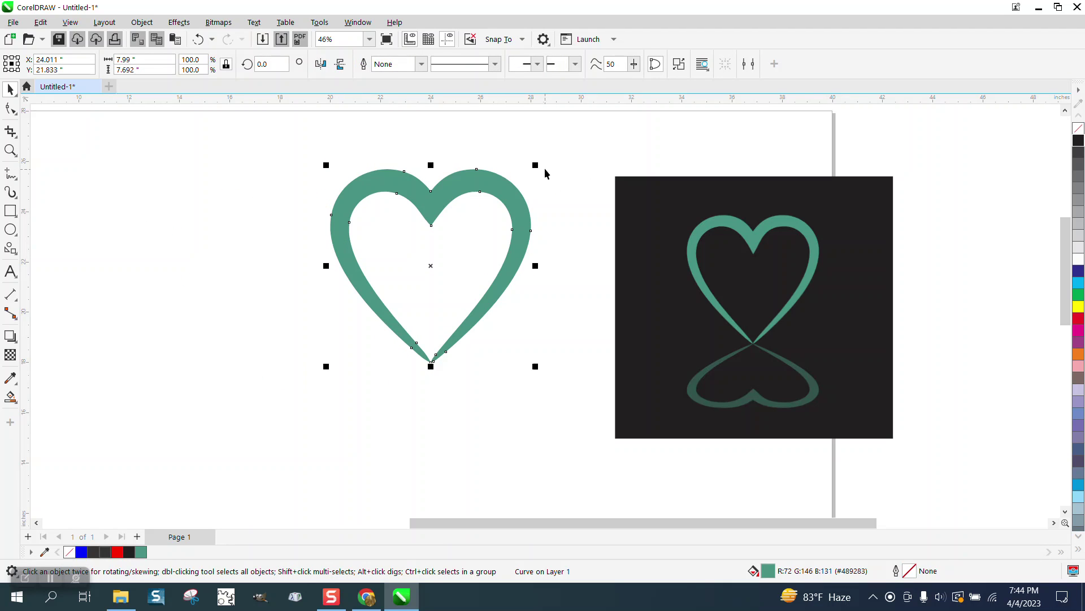
# Scale the teal heart to 87.7% and add a mirrored copy below, squashed to half height.
pyautogui.moveTo(535, 164); pyautogui.dragTo(511, 189)
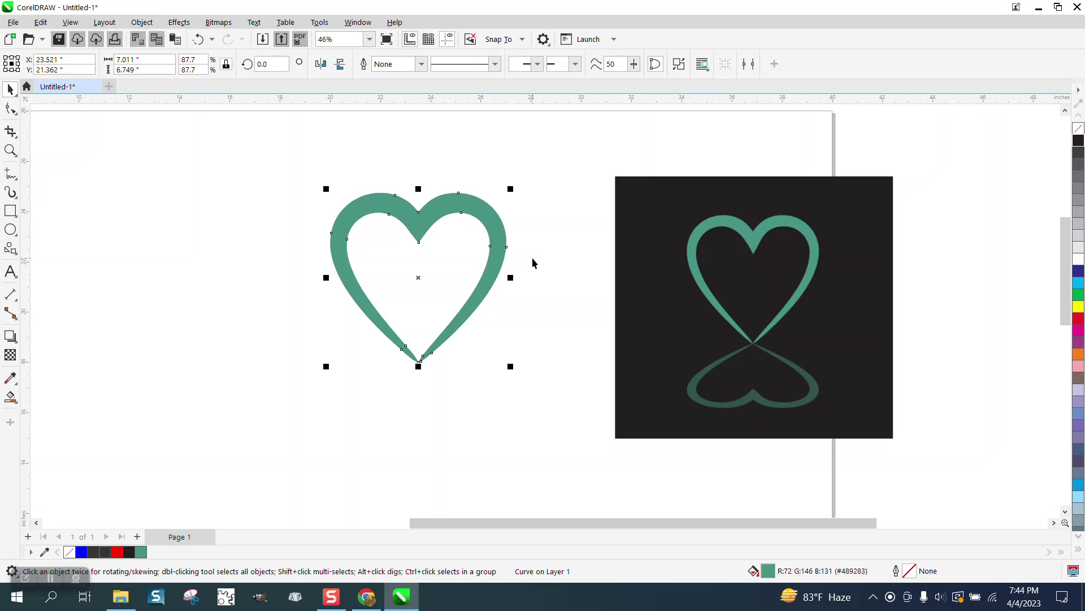
pyautogui.moveTo(418, 189); pyautogui.dragTo(419, 365)
pyautogui.scroll(-3, 417, 354)
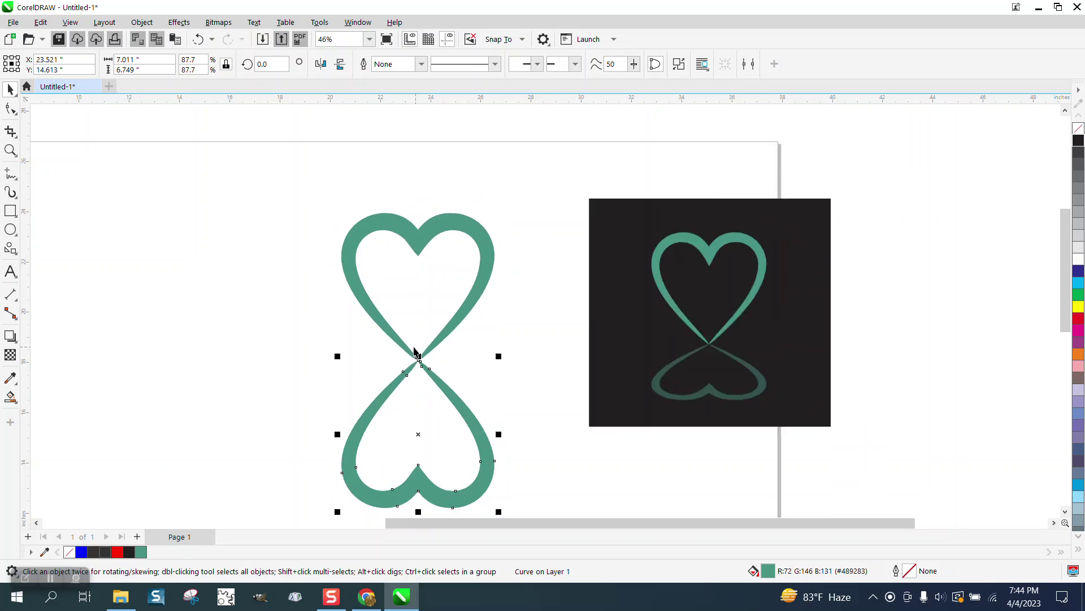
pyautogui.moveTo(415, 456); pyautogui.dragTo(415, 416)
pyautogui.click(307, 397)
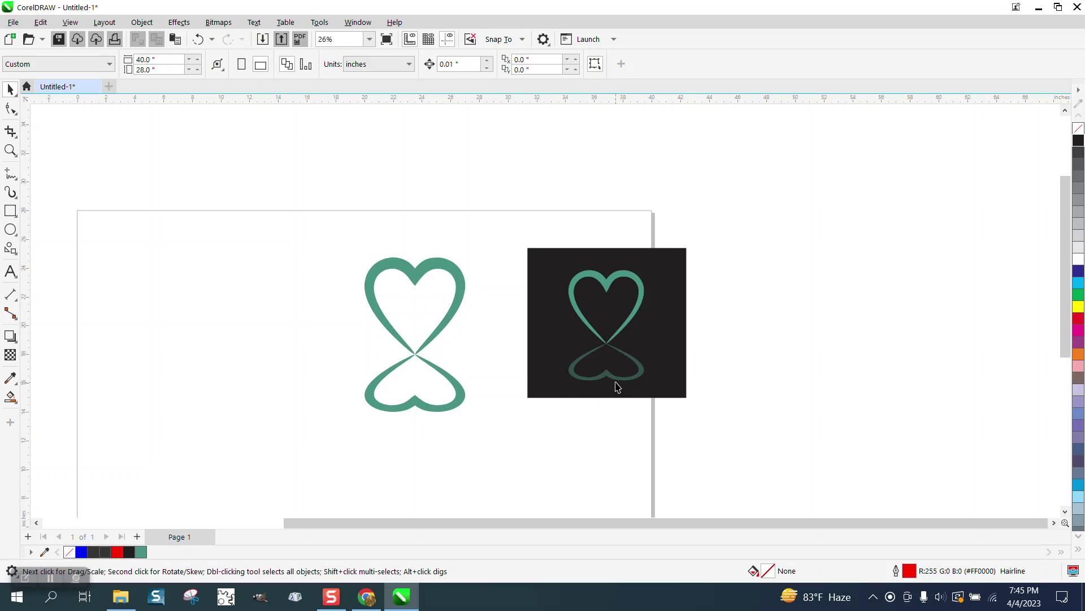
# Give the mirrored lower heart a transparency of 58.
pyautogui.click(461, 401)
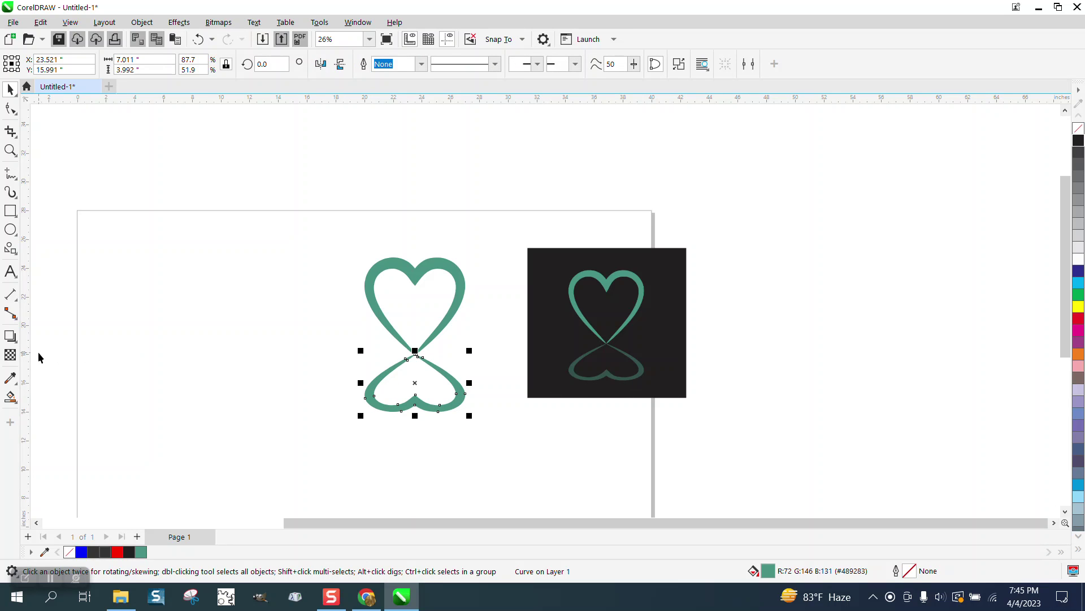
pyautogui.click(10, 336)
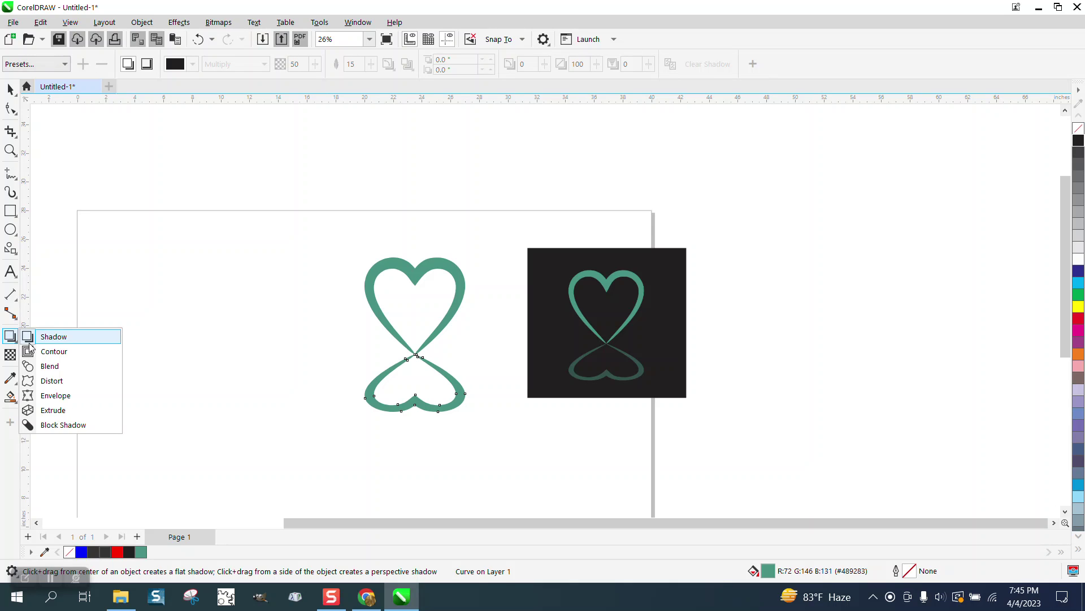
pyautogui.click(10, 354)
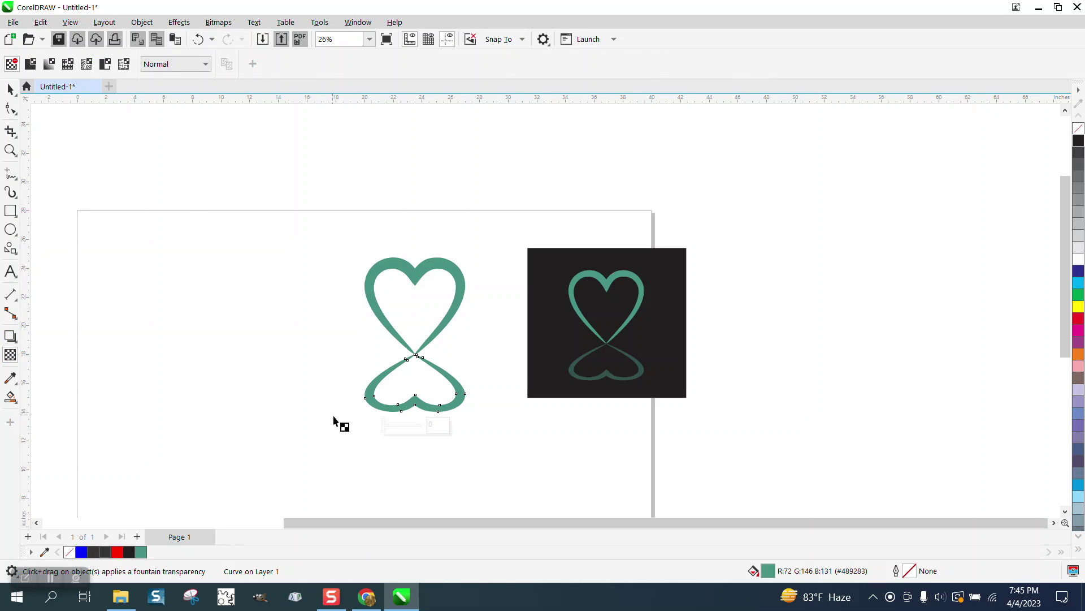
pyautogui.moveTo(388, 429); pyautogui.dragTo(407, 427)
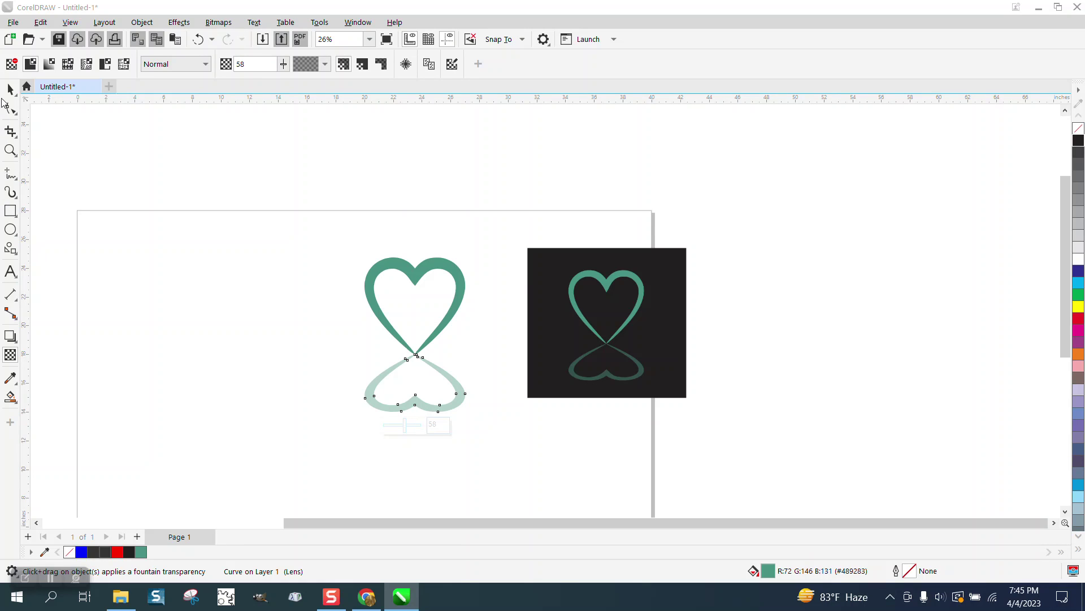
pyautogui.click(10, 88)
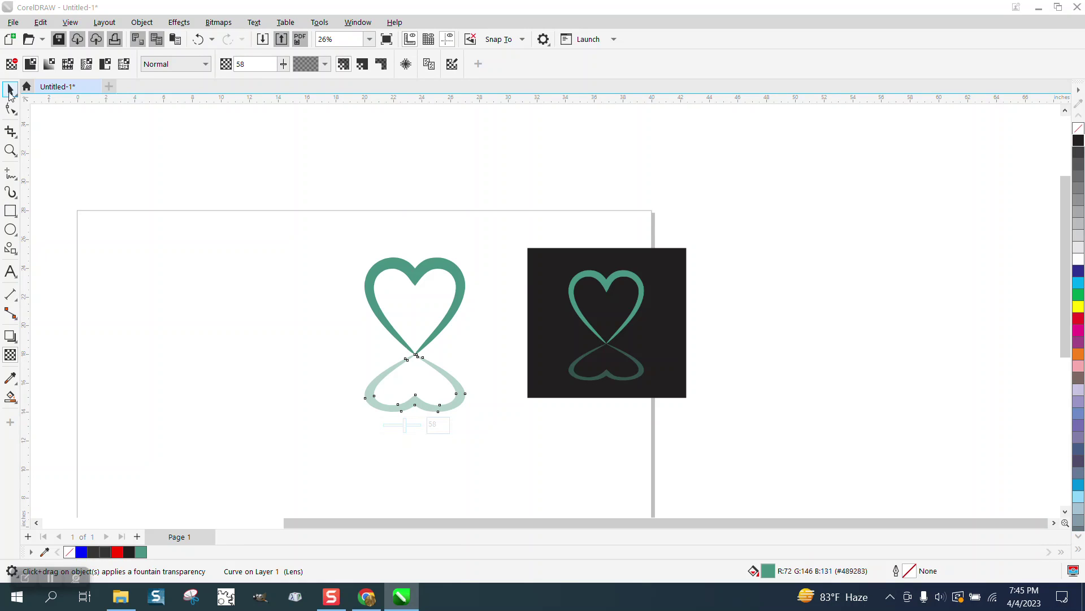
# Draw a black-filled rectangle around both hearts and send it to the back.
pyautogui.click(10, 211)
pyautogui.moveTo(335, 240); pyautogui.dragTo(489, 428)
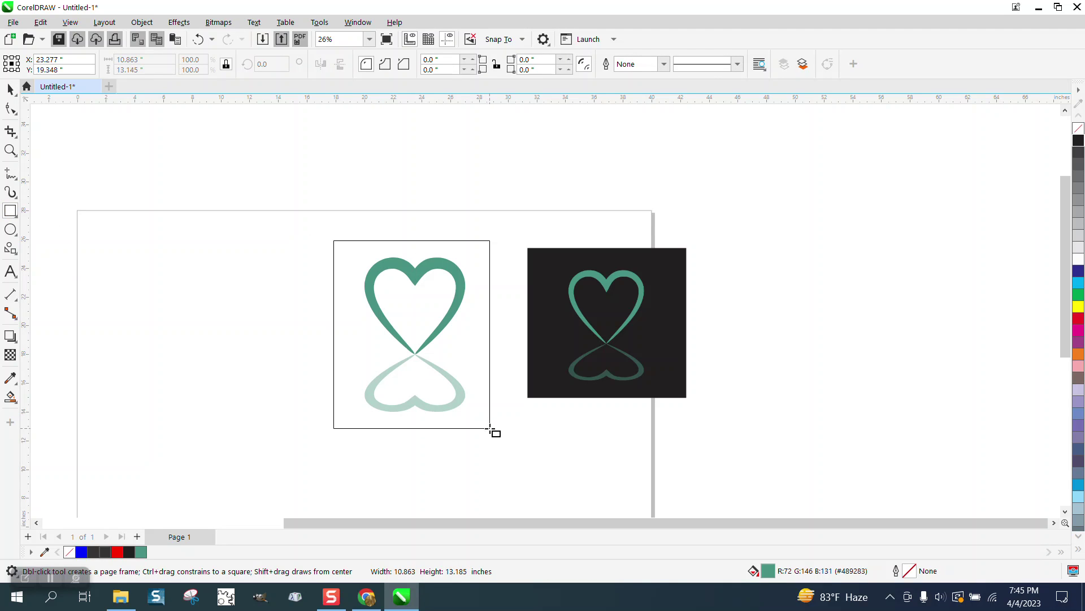
pyautogui.click(1077, 142)
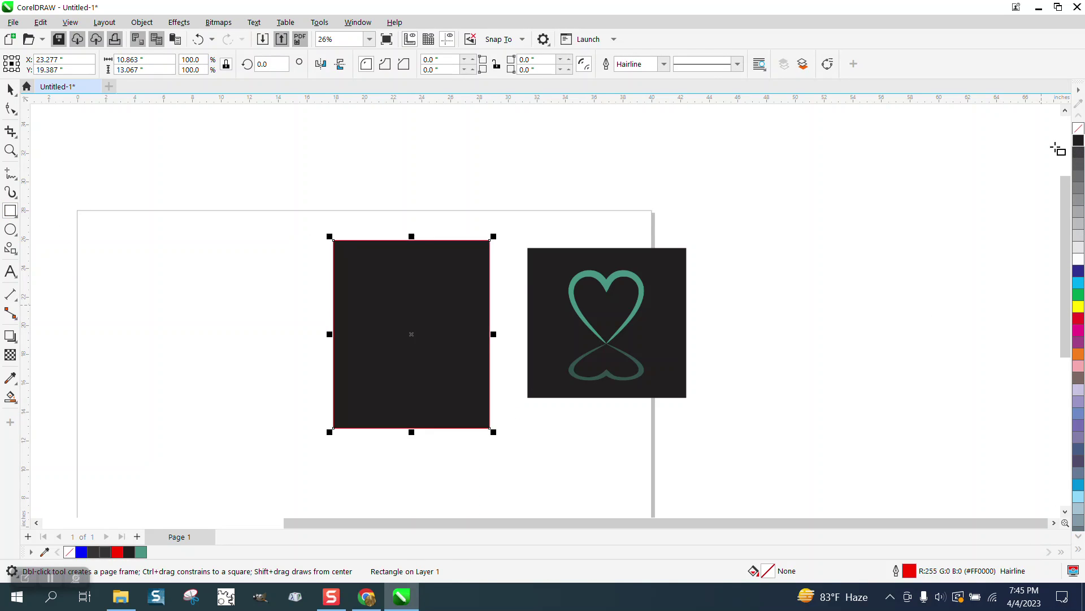
pyautogui.click(139, 23)
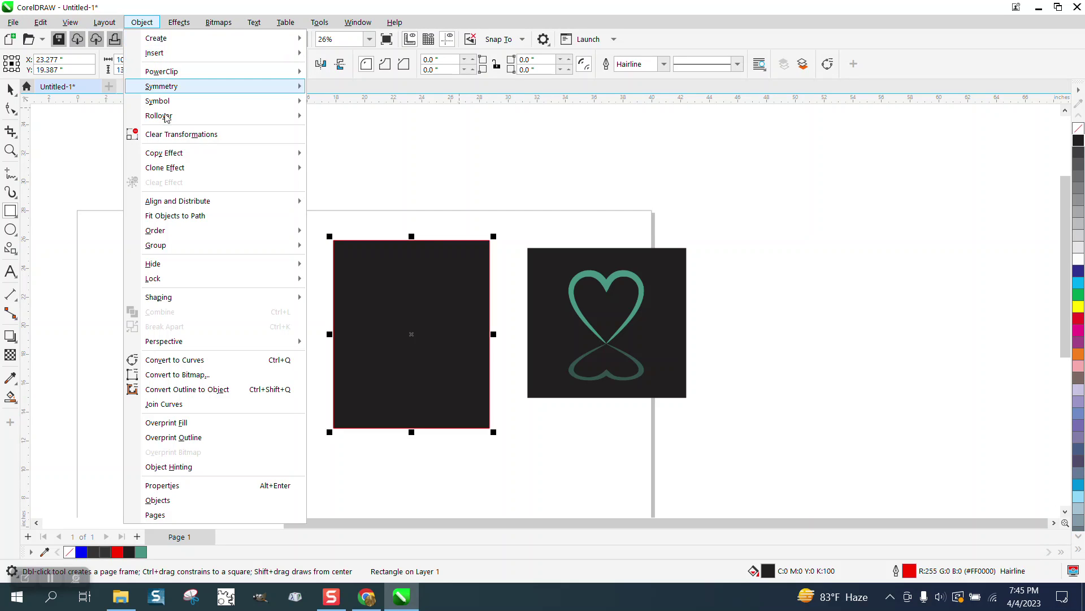
pyautogui.moveTo(283, 231)
pyautogui.click(329, 247)
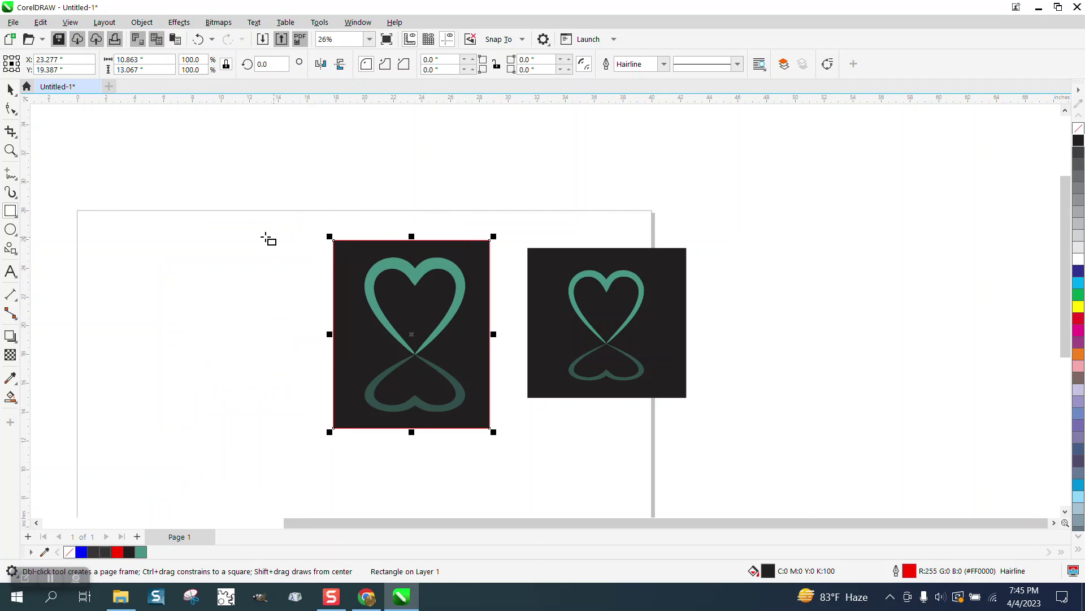
pyautogui.click(10, 89)
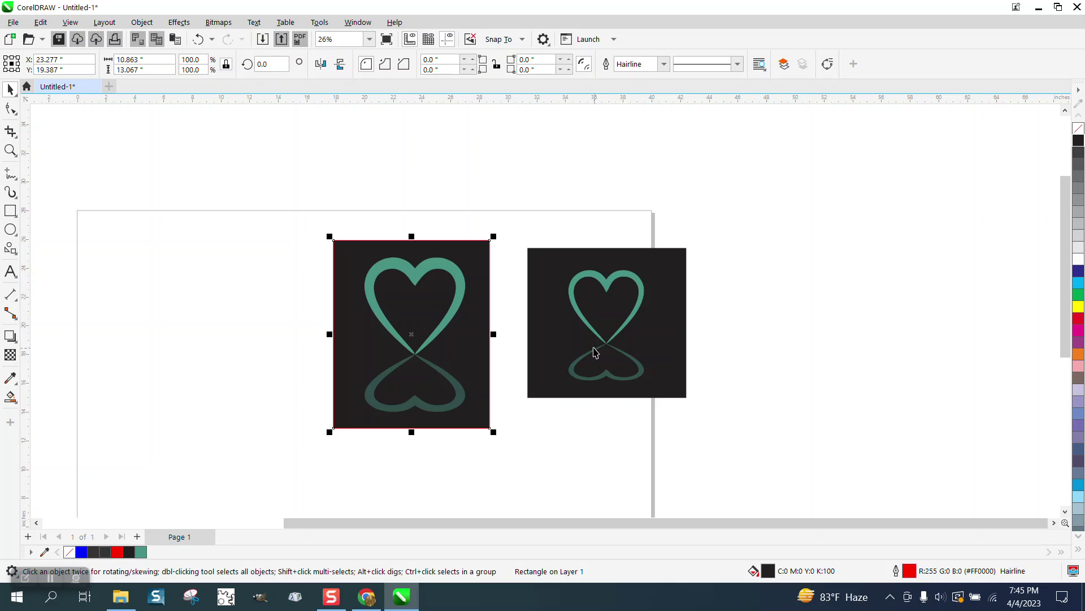
# Zoom in to compare the finished hearts with the reference's dark panel.
pyautogui.click(10, 149)
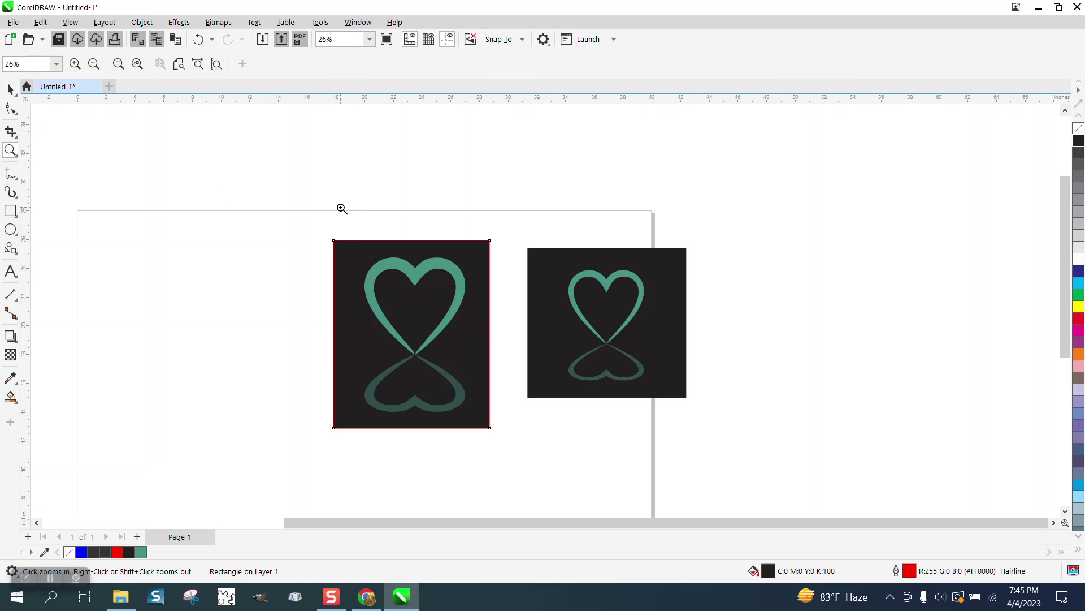
pyautogui.moveTo(339, 209); pyautogui.dragTo(749, 459)
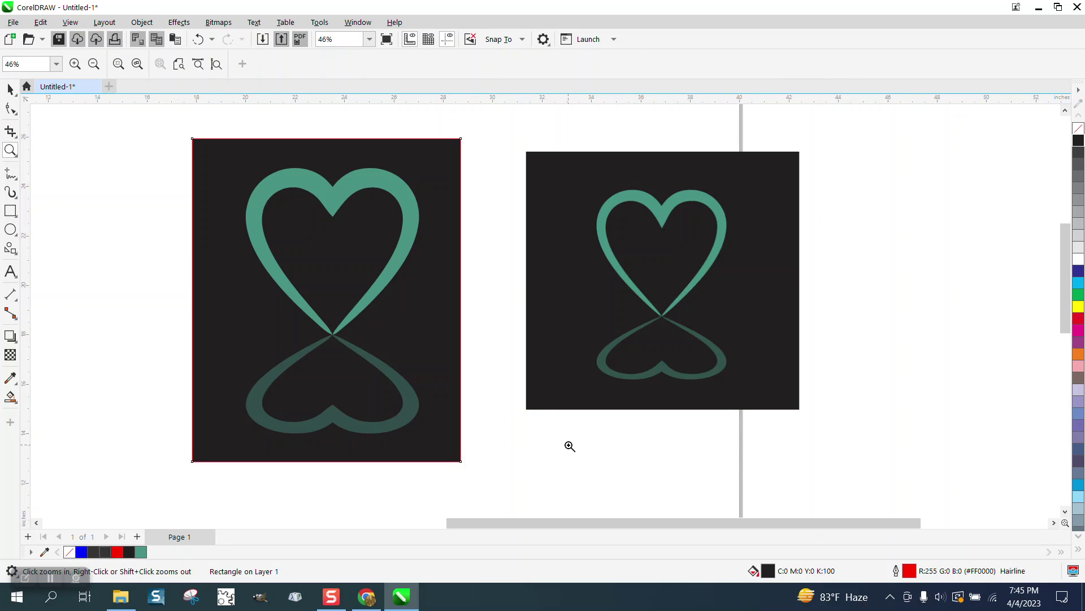
pyautogui.scroll(-3, 545, 388)
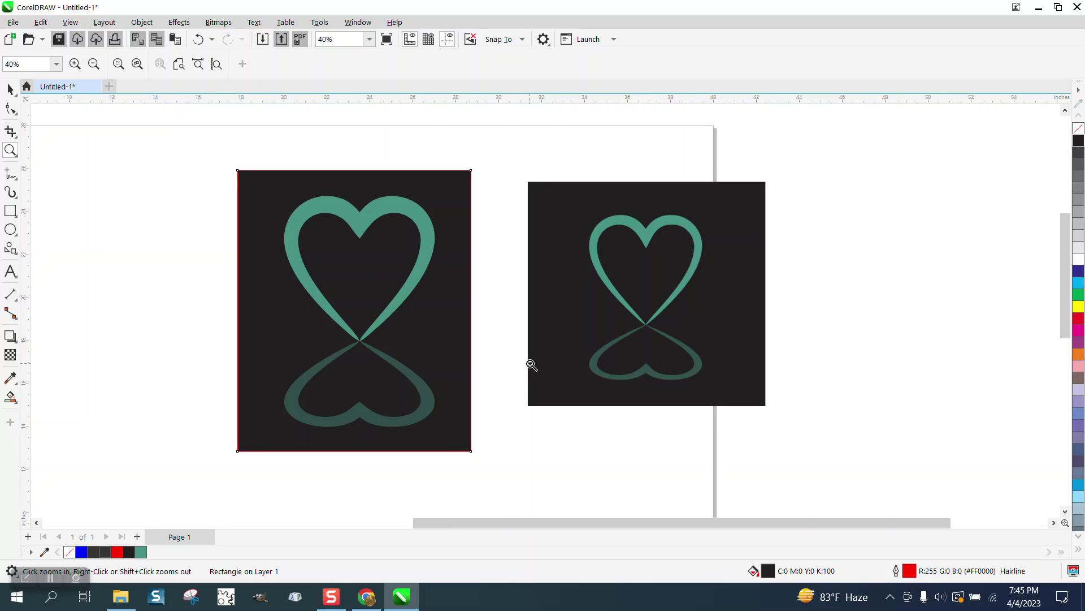